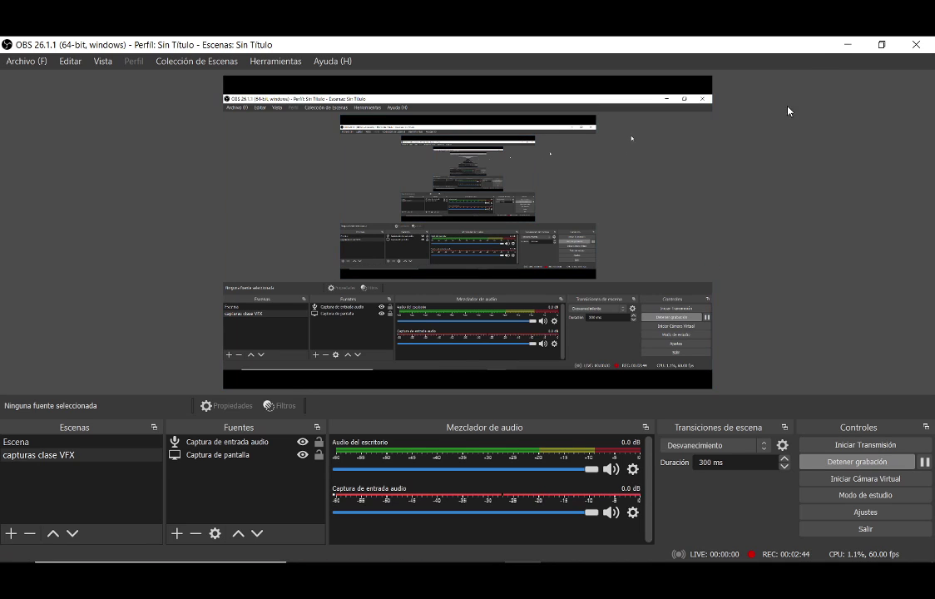
Browse the "tree generator 3d" image results and open the SideFX Tree Generator tutorial page to read it
click(849, 45)
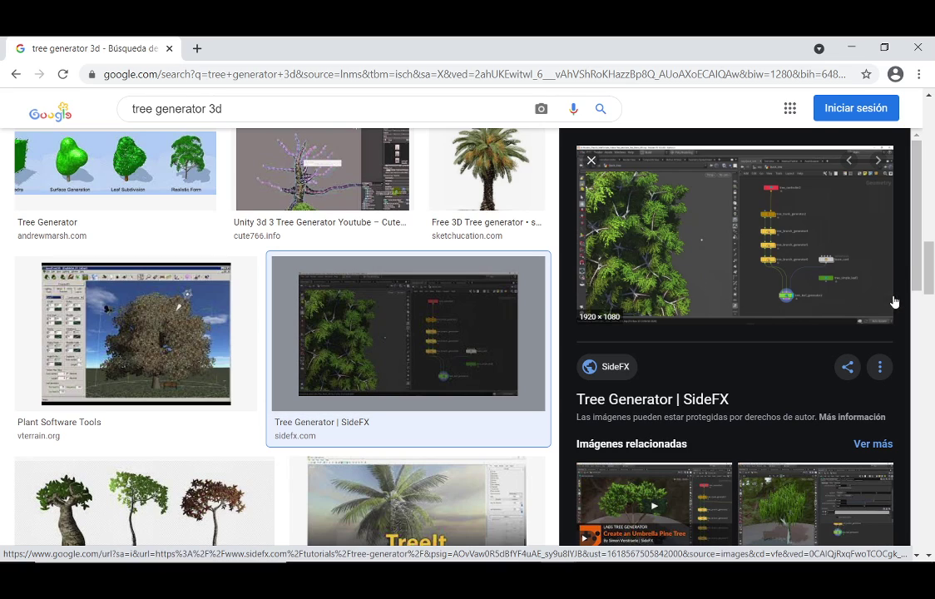
scroll(920, 291, down, 2)
scroll(920, 291, up, 1)
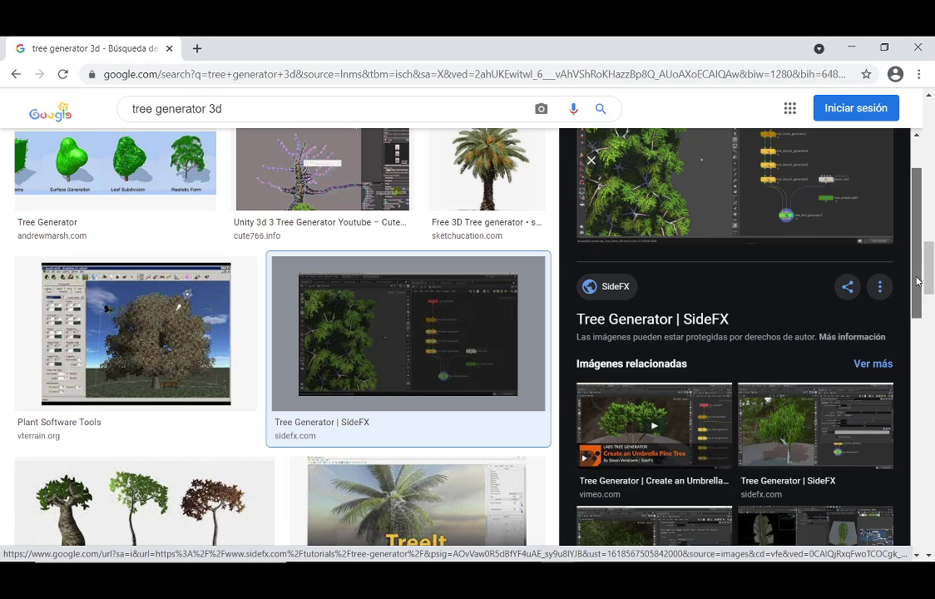
scroll(920, 292, down, 2)
scroll(928, 280, up, 4)
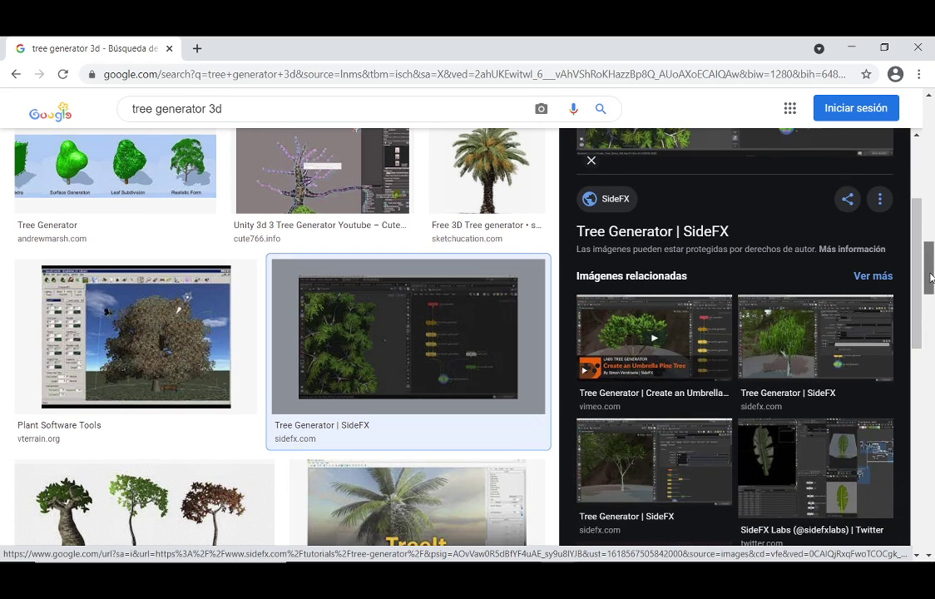
scroll(912, 208, up, 1)
scroll(912, 208, up, 1)
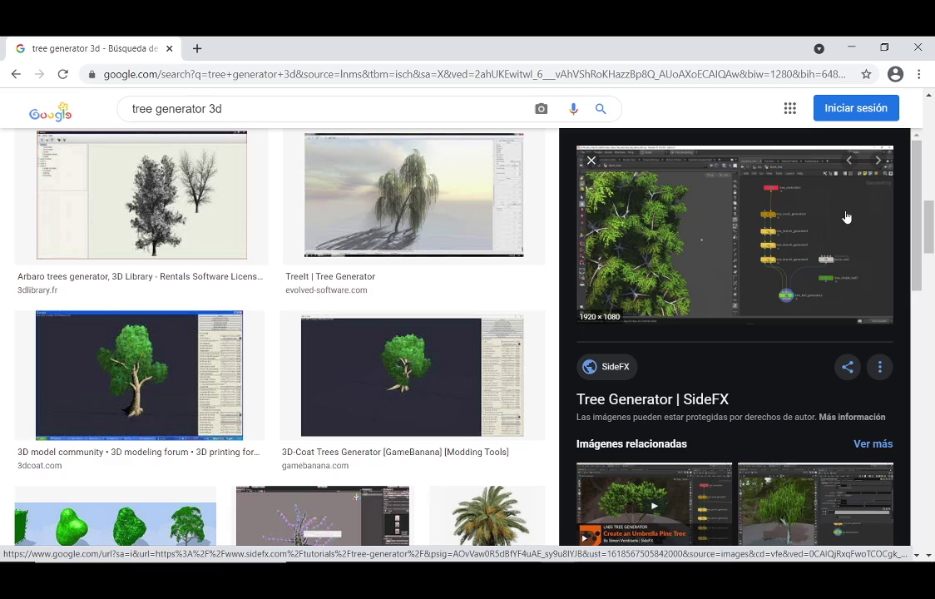
click(782, 225)
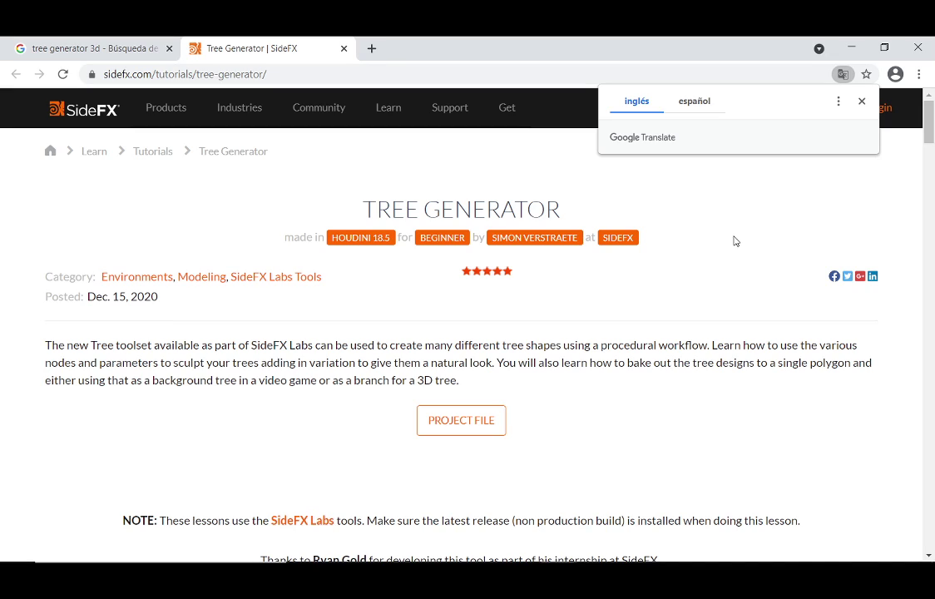
drag(927, 127, 918, 207)
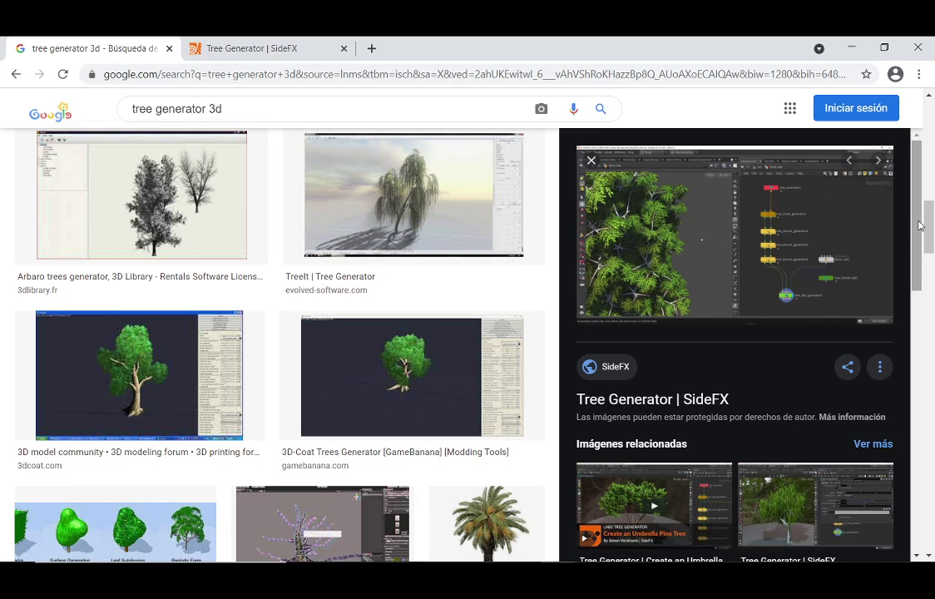
Look through the remaining tree generator image results and the images related to the SideFX result
drag(921, 226, 933, 448)
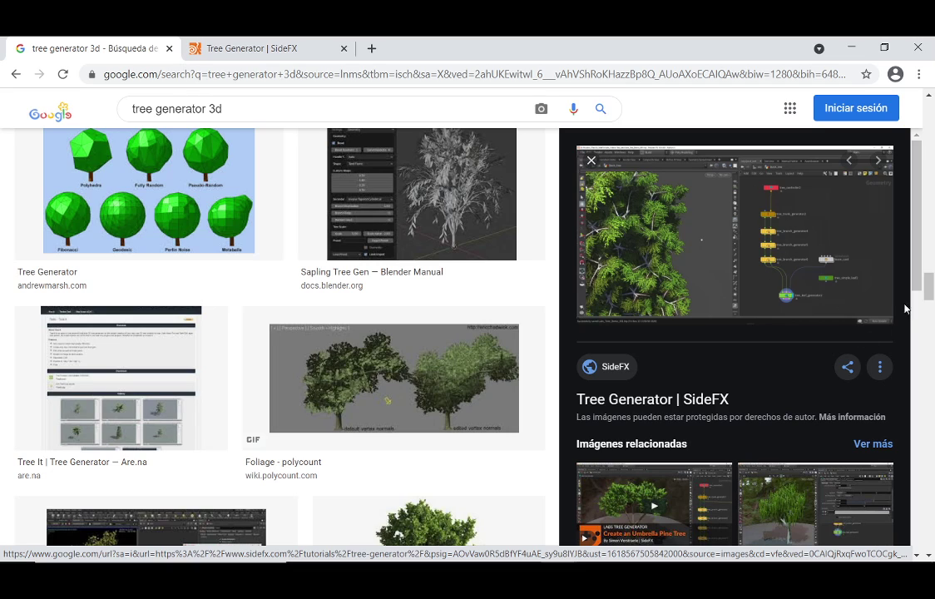
drag(913, 308, 919, 386)
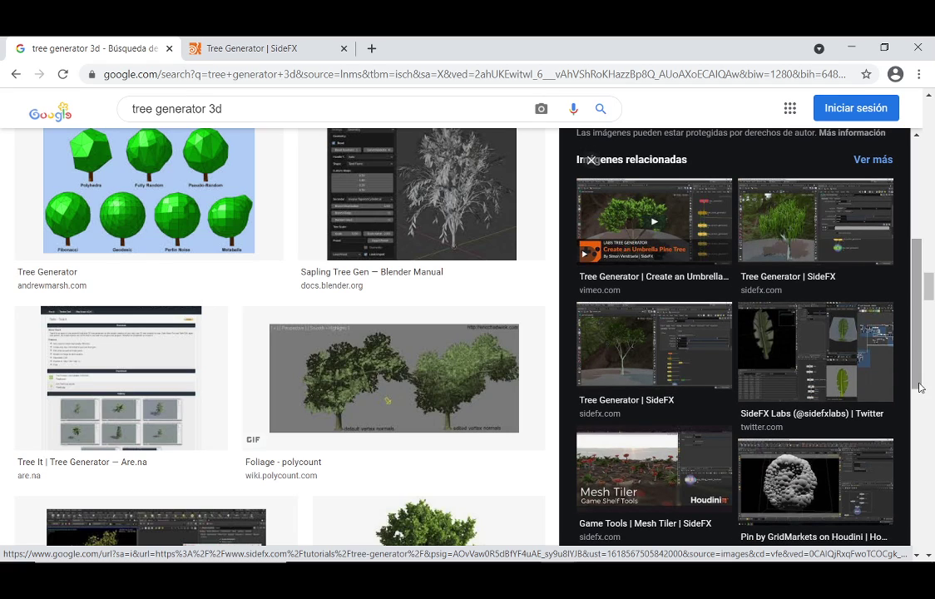
click(930, 316)
drag(930, 322, 930, 395)
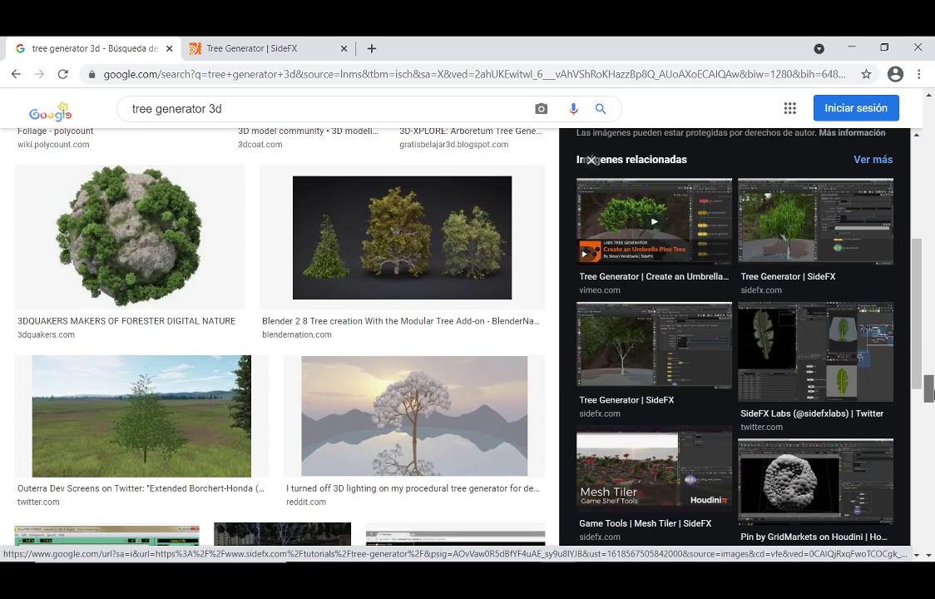
drag(930, 395, 930, 416)
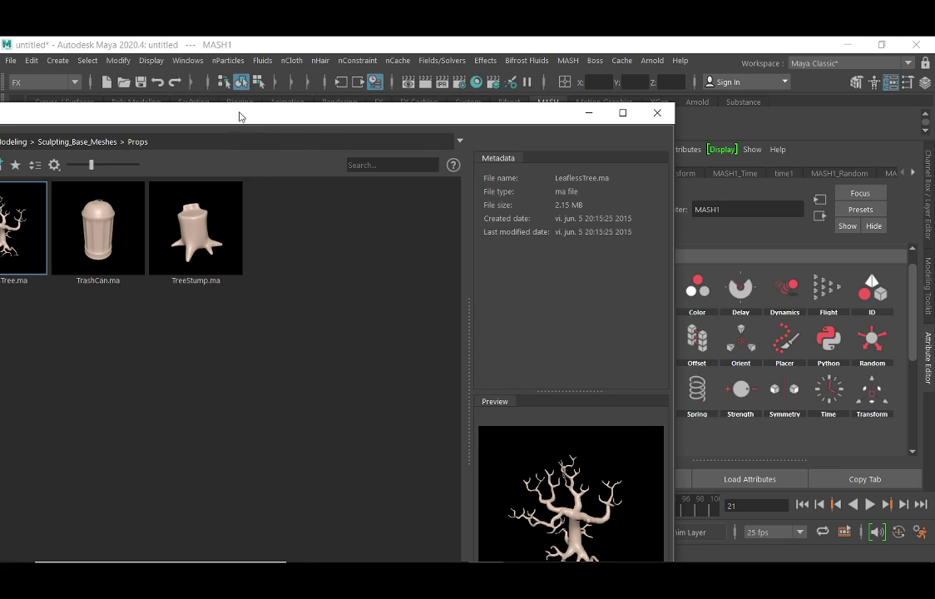
Switch to Maya, minimize the Content Browser, and play the MASH animation from frame 1
drag(241, 117, 465, 374)
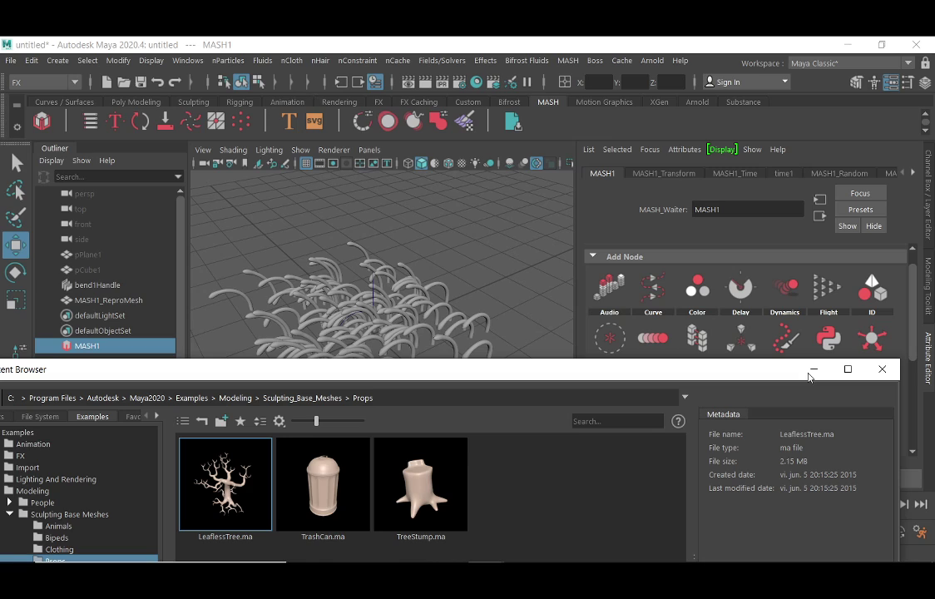
click(814, 370)
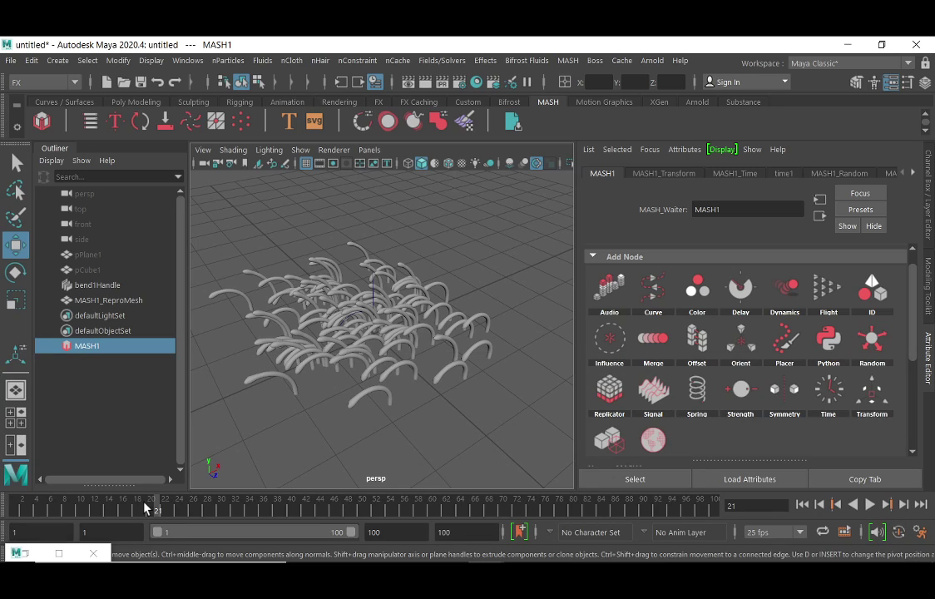
drag(145, 509, 0, 495)
key(alt+v)
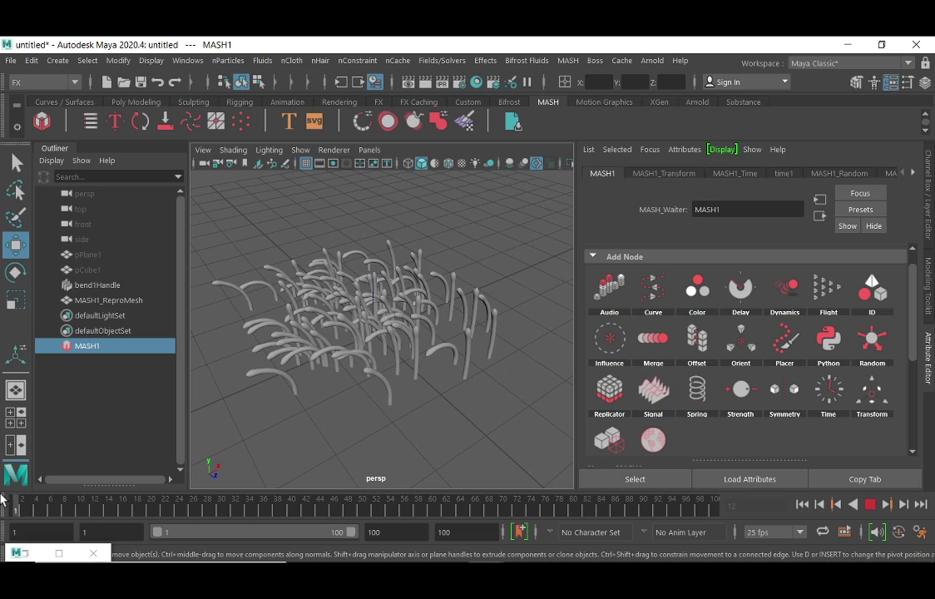
key(alt+v)
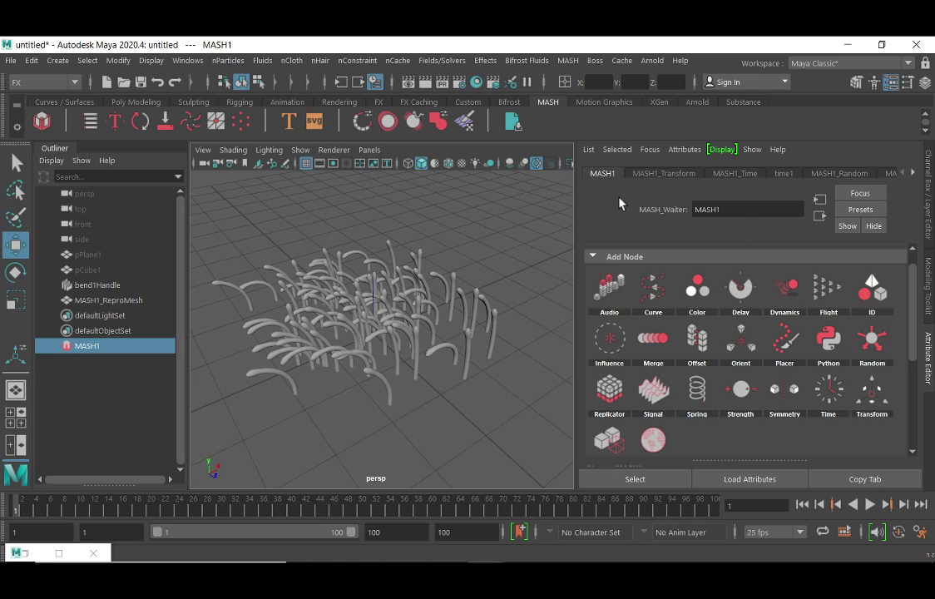
Set the X scale of the MASH1_Transform node to 0.5
click(666, 173)
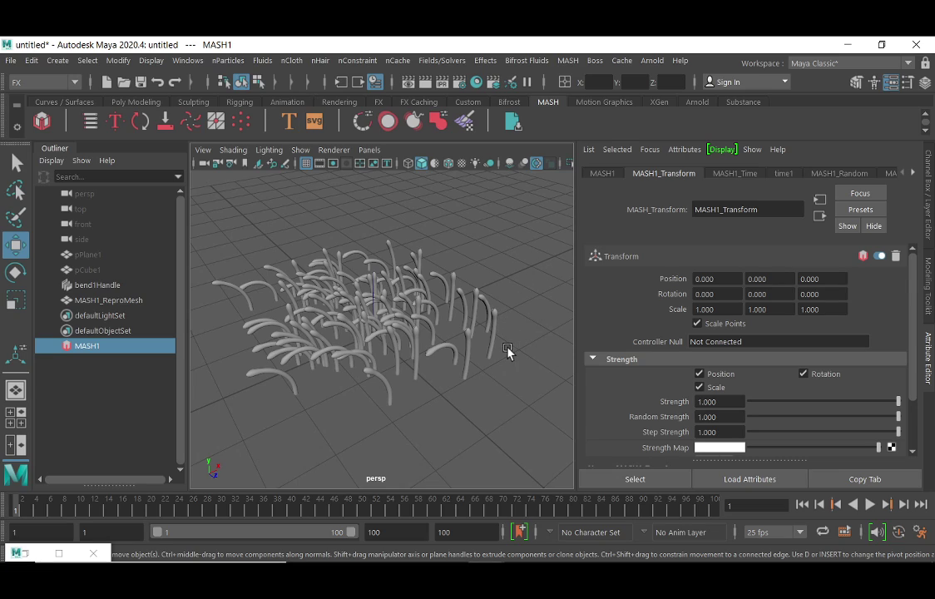
middle_drag(509, 352, 749, 341)
mouse_move(913, 285)
mouse_down()
mouse_move(912, 308)
mouse_move(913, 285)
mouse_up()
double_click(728, 310)
click(732, 310)
drag(732, 310, 706, 337)
text(0.5)
key(Tab)
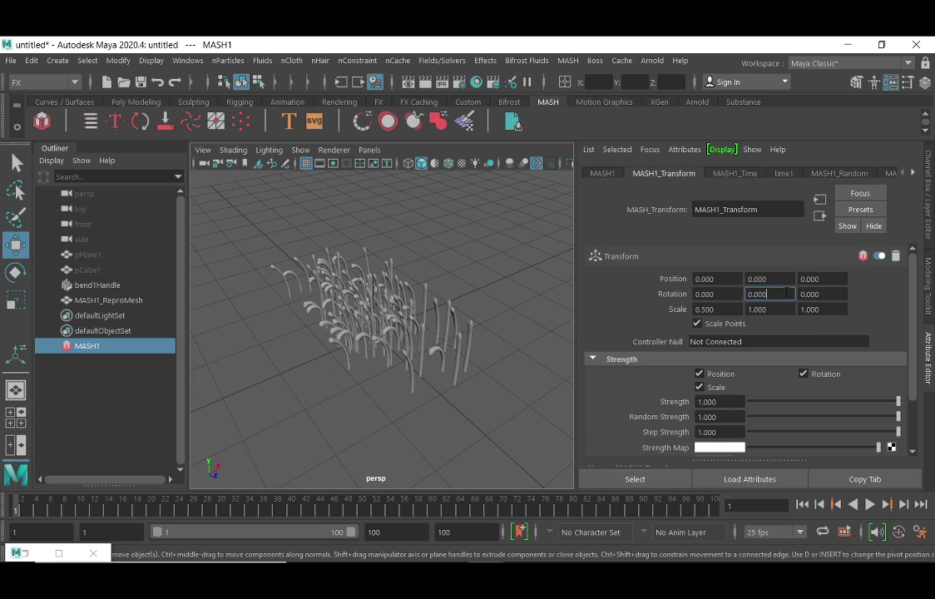
Set the Y rotation of the MASH1_Transform node to 45
click(757, 295)
text(45)
key(Return)
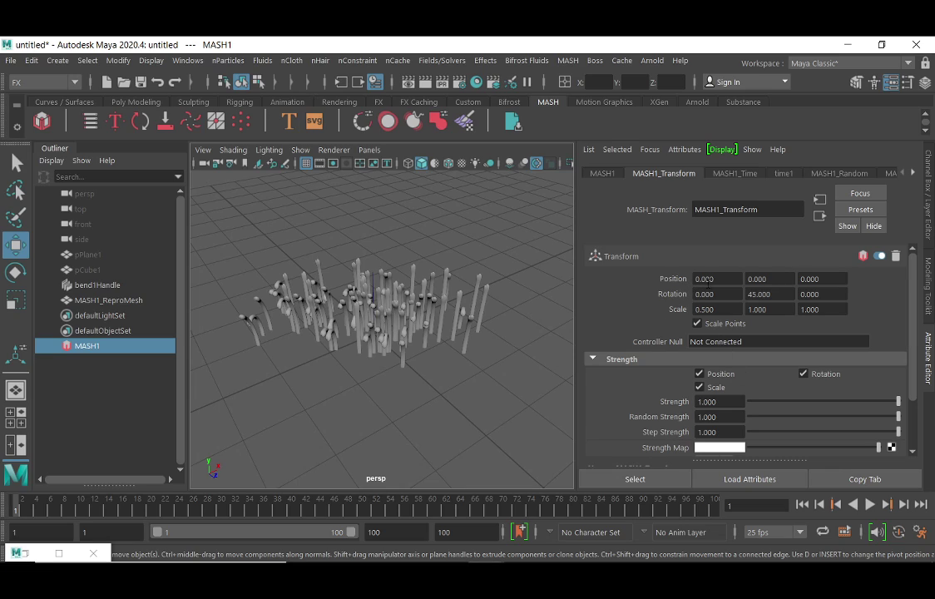
Set the Y scale of the MASH1_Transform node to 0.5
click(770, 309)
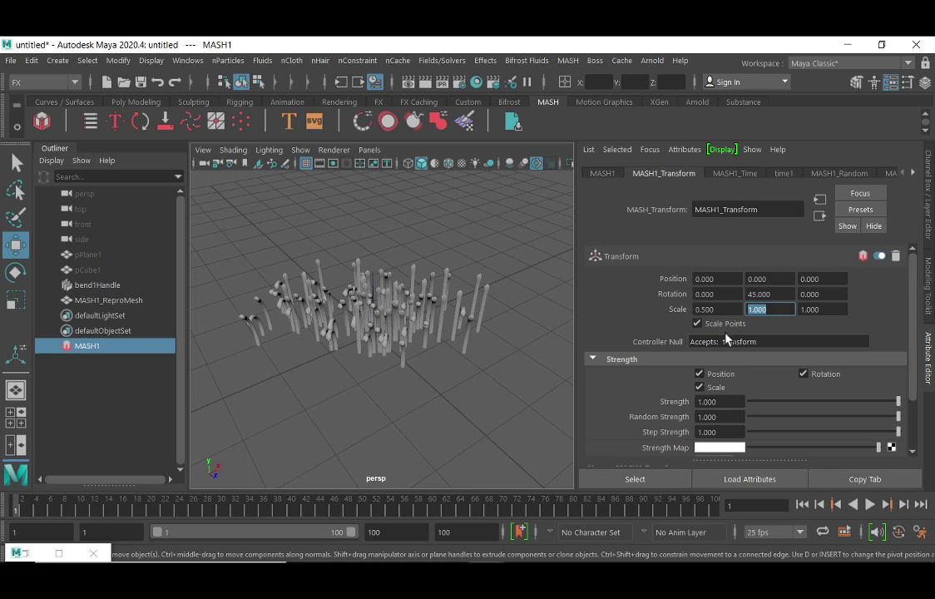
text(0.5)
key(Return)
click(835, 308)
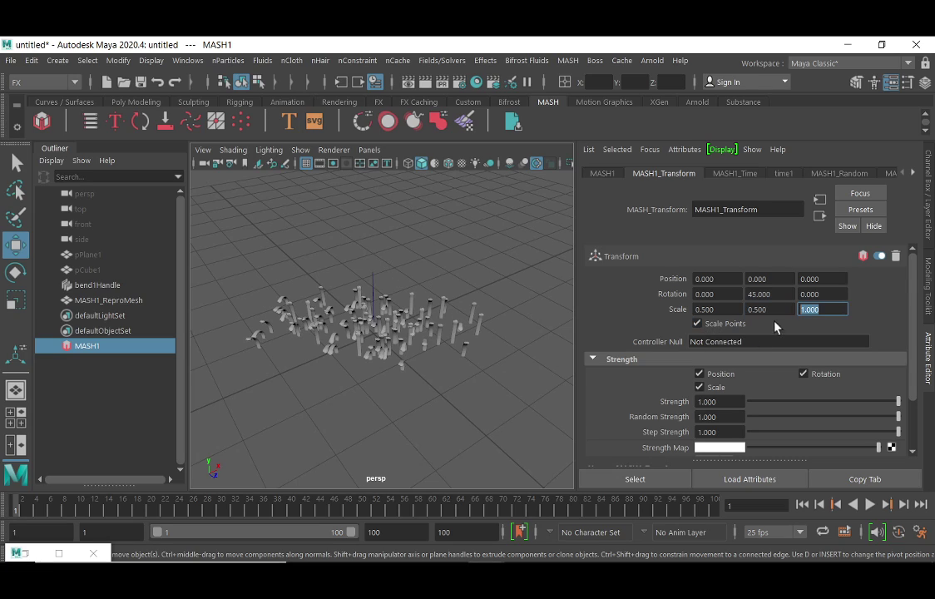
Restore the X and Y scale of the MASH1_Transform node to 1 and inspect the instances
click(730, 308)
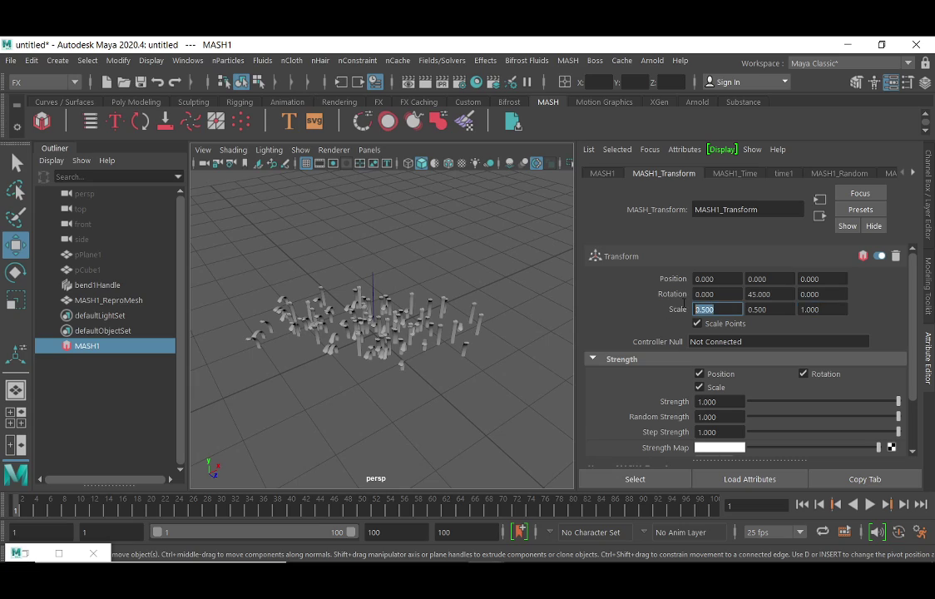
text(1)
click(749, 311)
text(1)
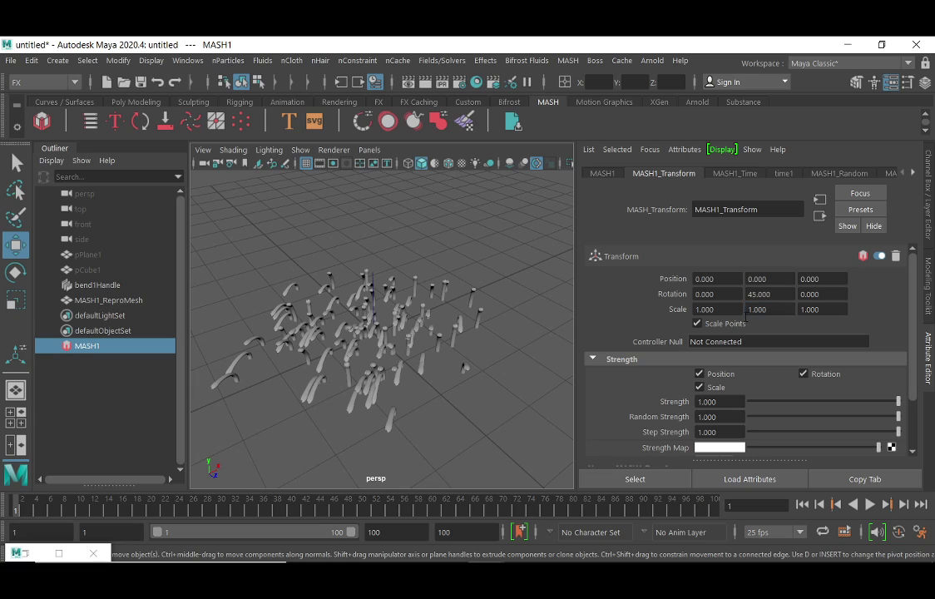
key(Return)
key(Tab)
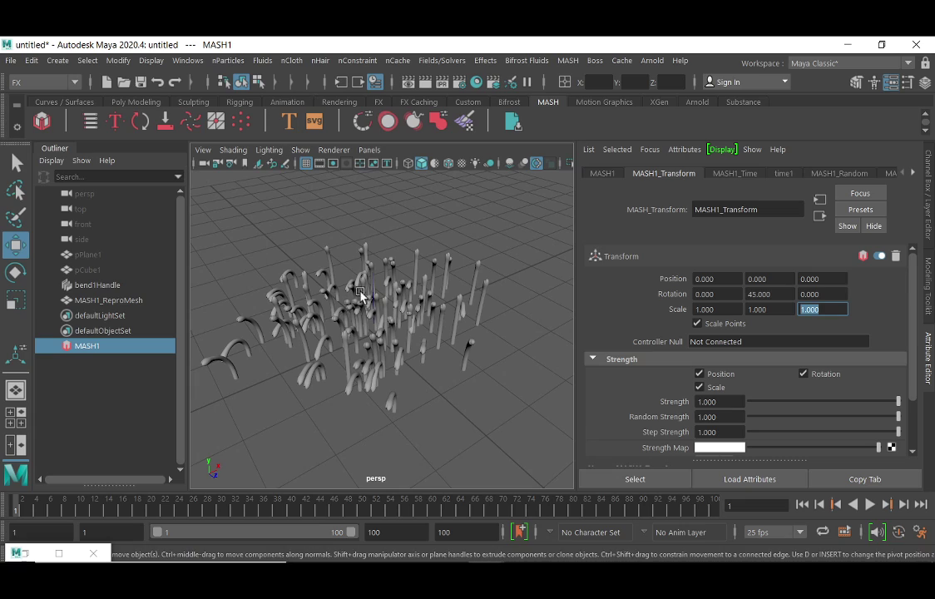
key(Return)
alt+drag(293, 320, 476, 317)
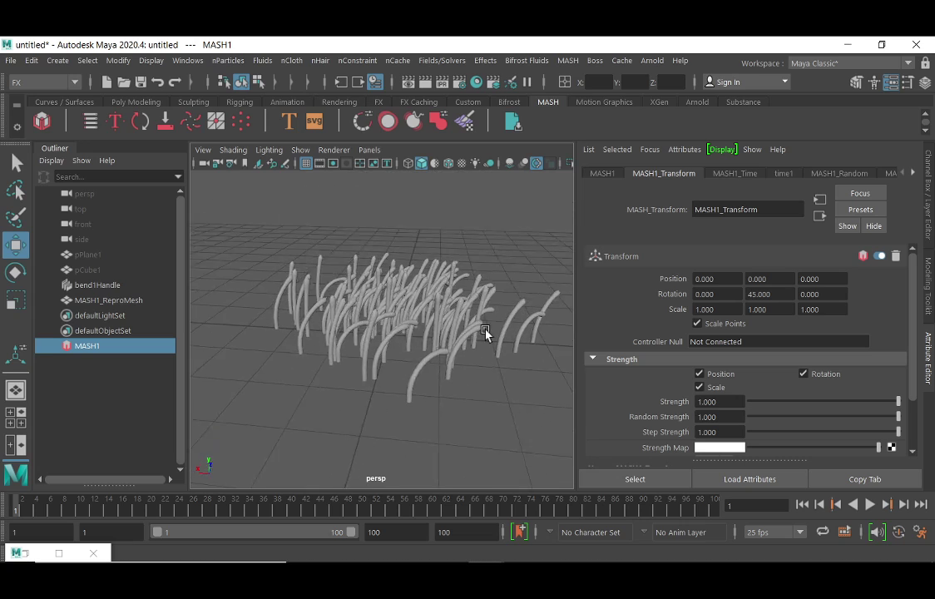
Start saving the scene as a new file and enter anemonas_sistema as its name
click(10, 60)
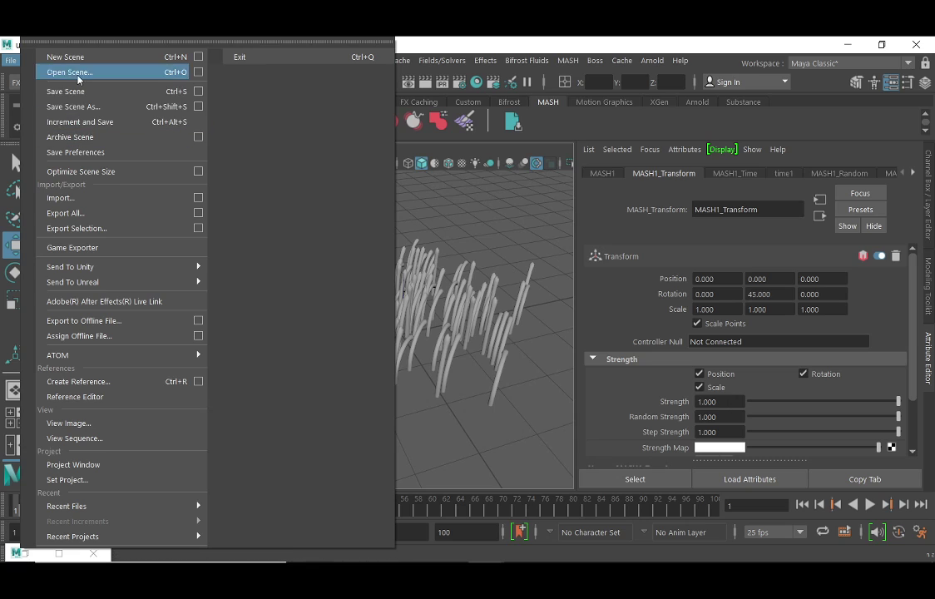
click(91, 109)
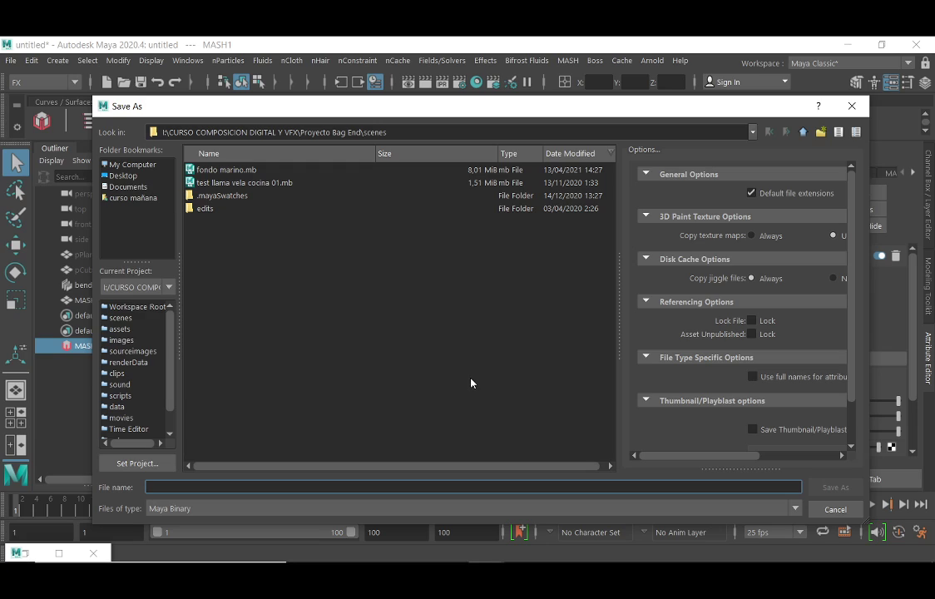
click(237, 170)
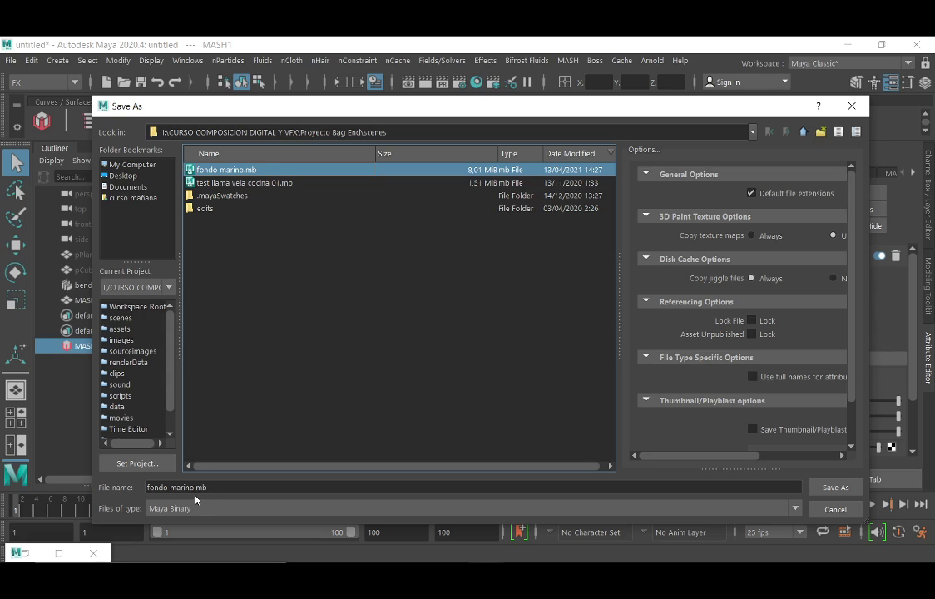
drag(208, 488, 149, 488)
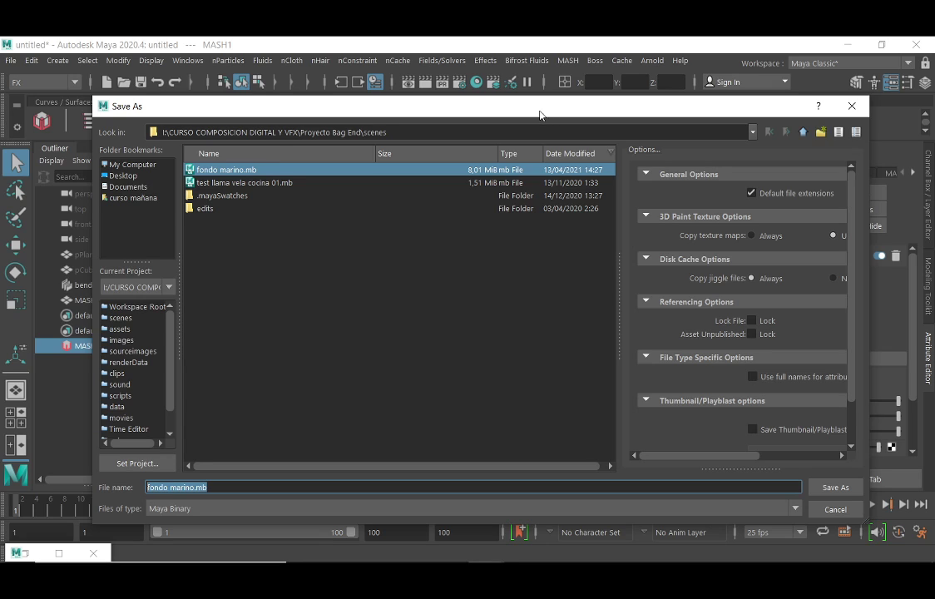
drag(540, 112, 521, 179)
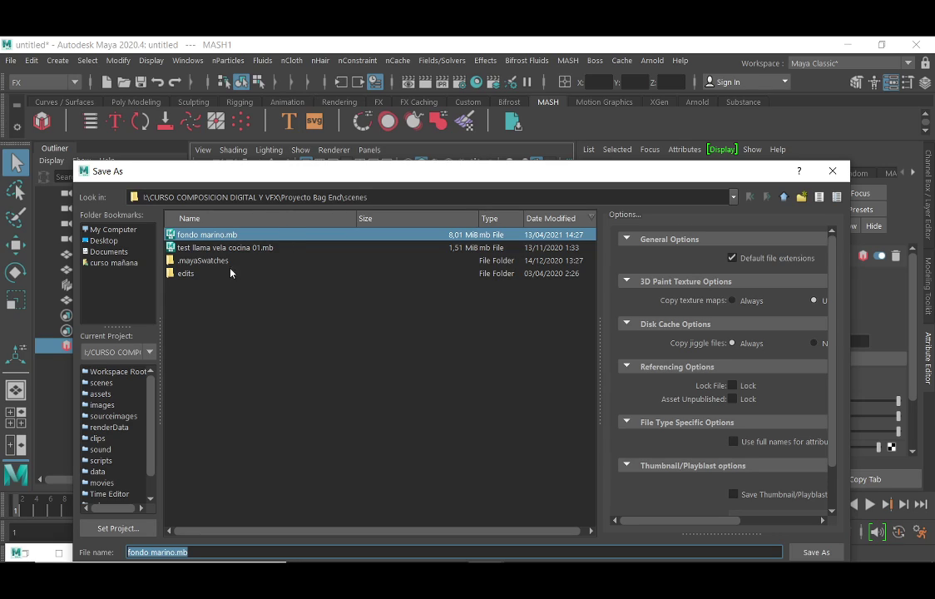
drag(236, 170, 211, 77)
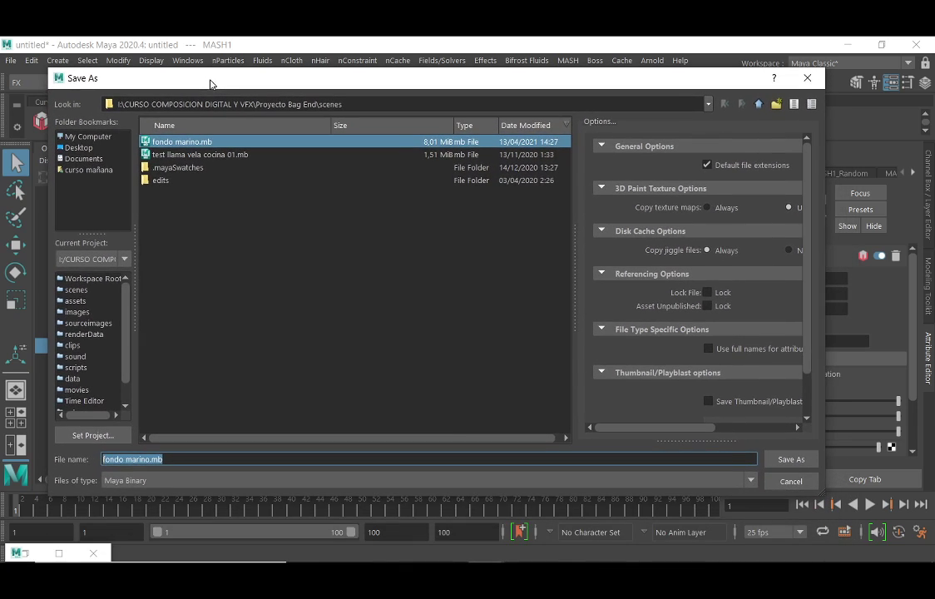
click(180, 458)
drag(180, 458, 94, 462)
text(anemo)
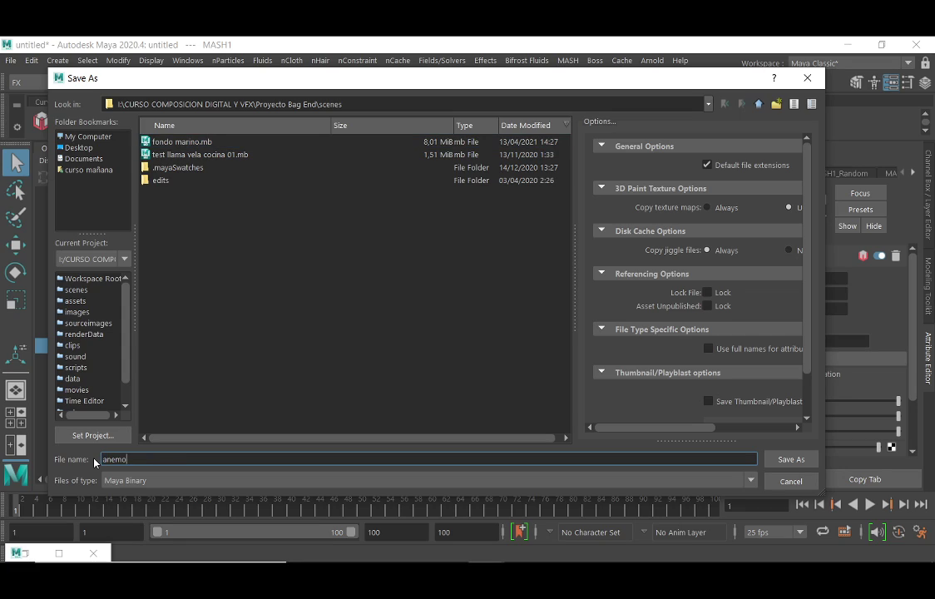
text(na_sistema)
click(134, 459)
text(s)
Choose Maya ASCII as the file type and browse to the VFX2021\Projecto_BagEnd folder on the TUTORIALES 3D HD drive
click(606, 480)
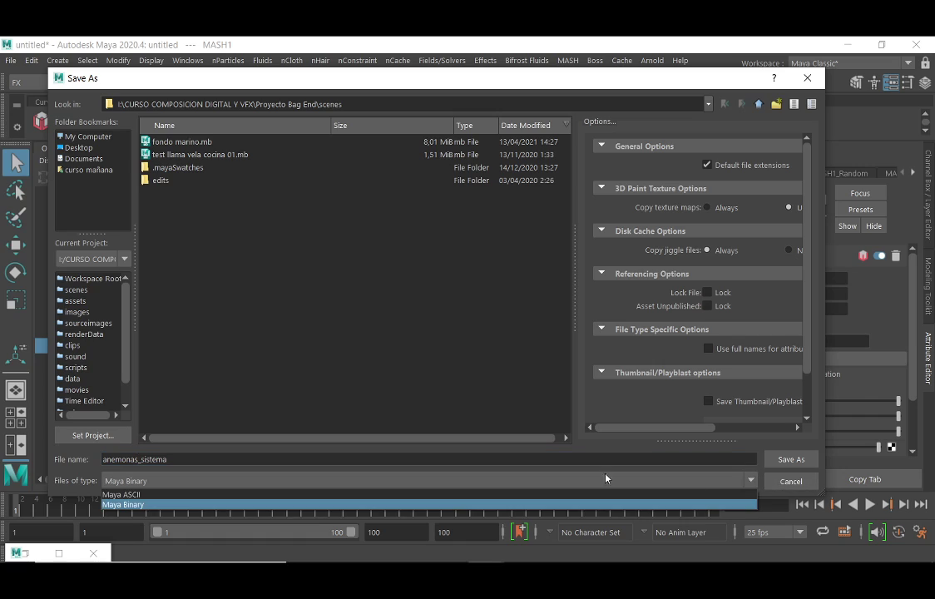
click(125, 494)
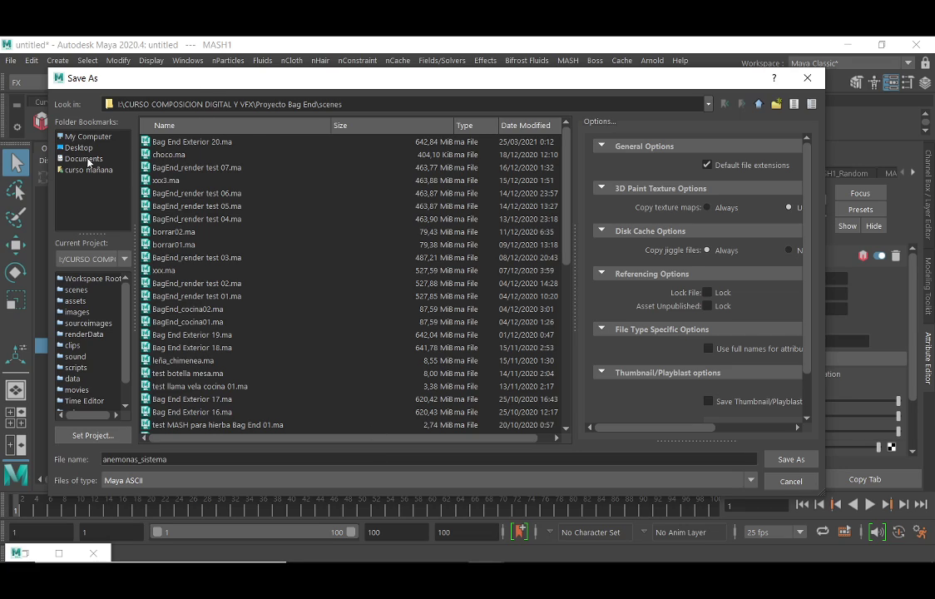
click(92, 136)
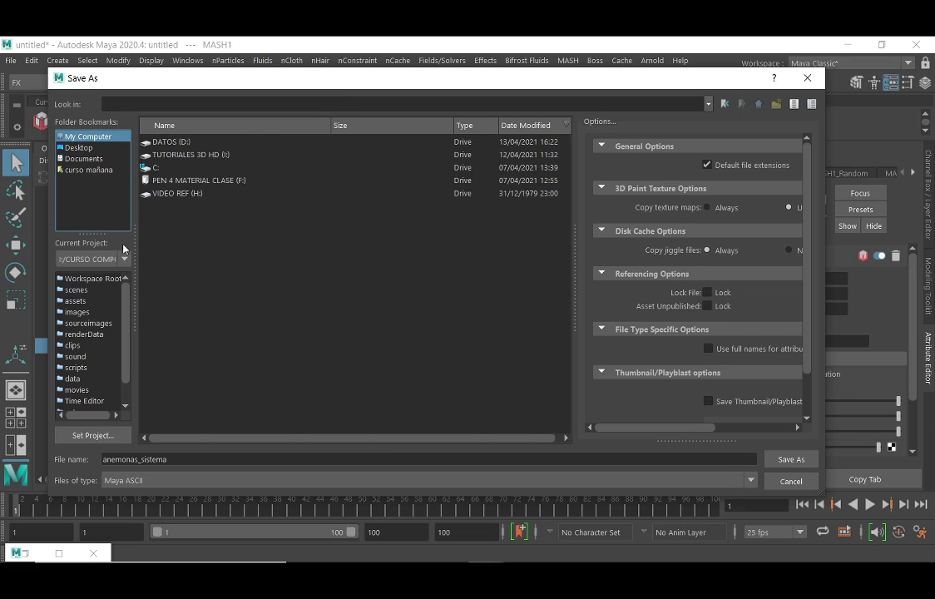
double_click(145, 154)
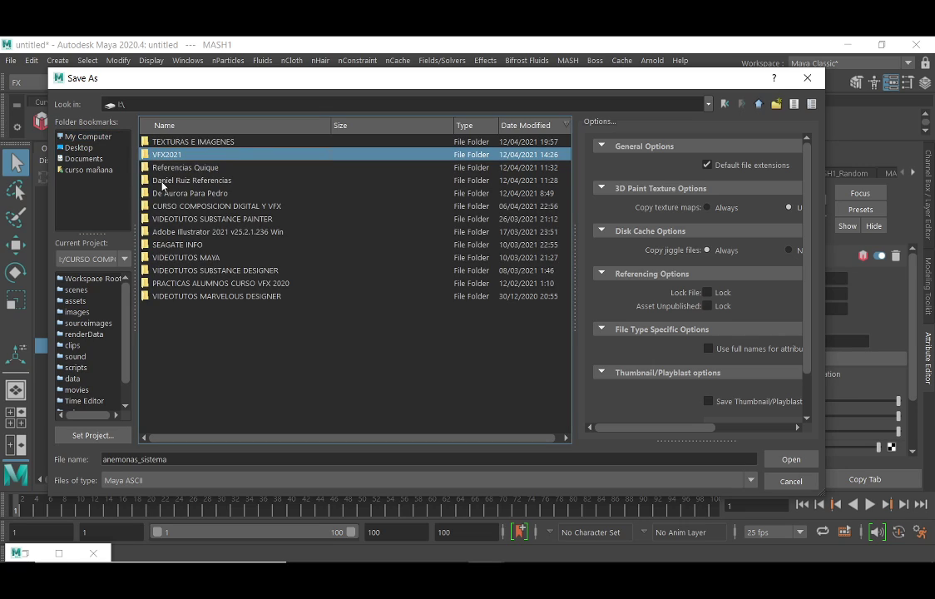
double_click(145, 155)
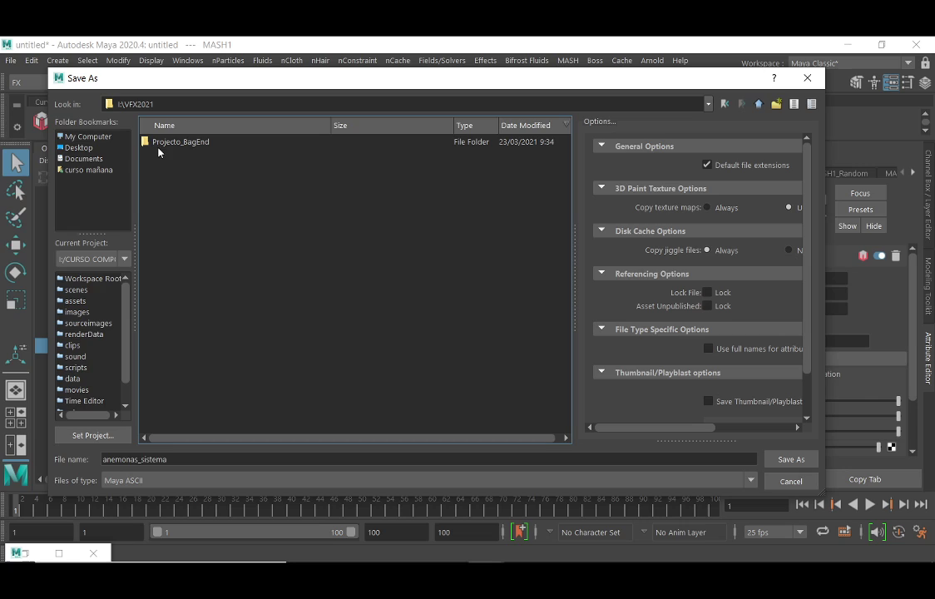
double_click(158, 143)
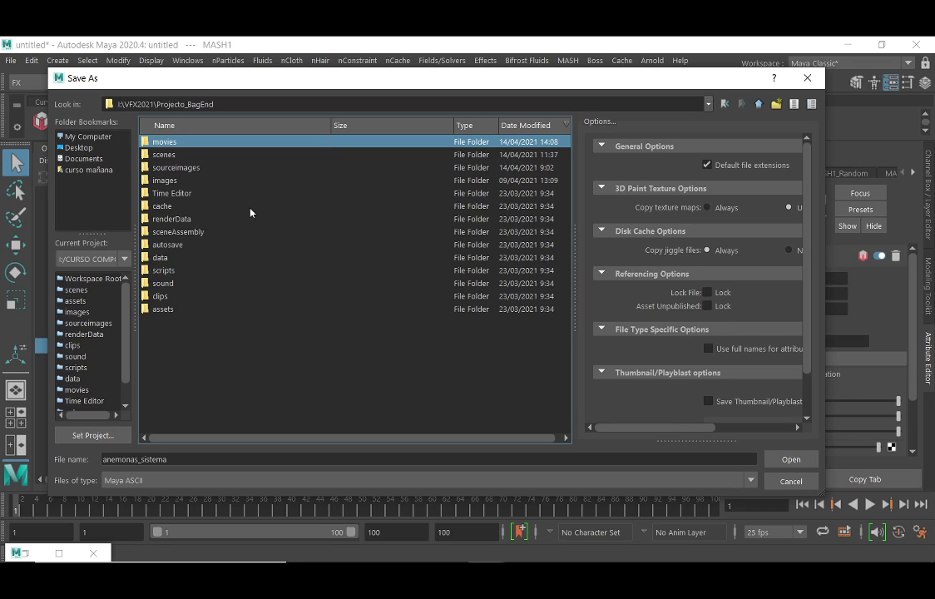
Compare the scenes and assets folders of Projecto_BagEnd as save locations, and leave the save dialog without saving
click(163, 308)
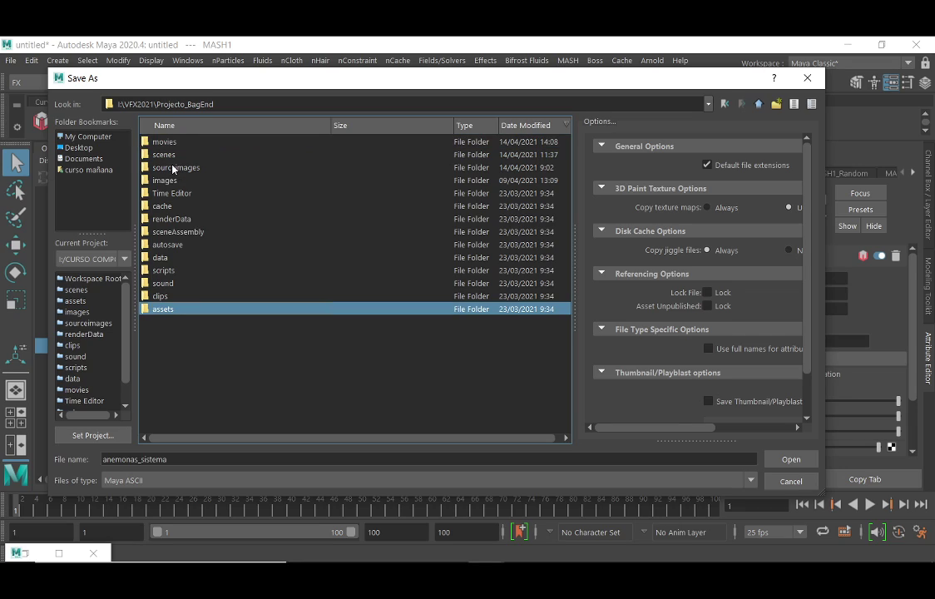
click(169, 156)
click(163, 311)
click(162, 155)
click(163, 308)
click(169, 156)
click(160, 311)
click(148, 153)
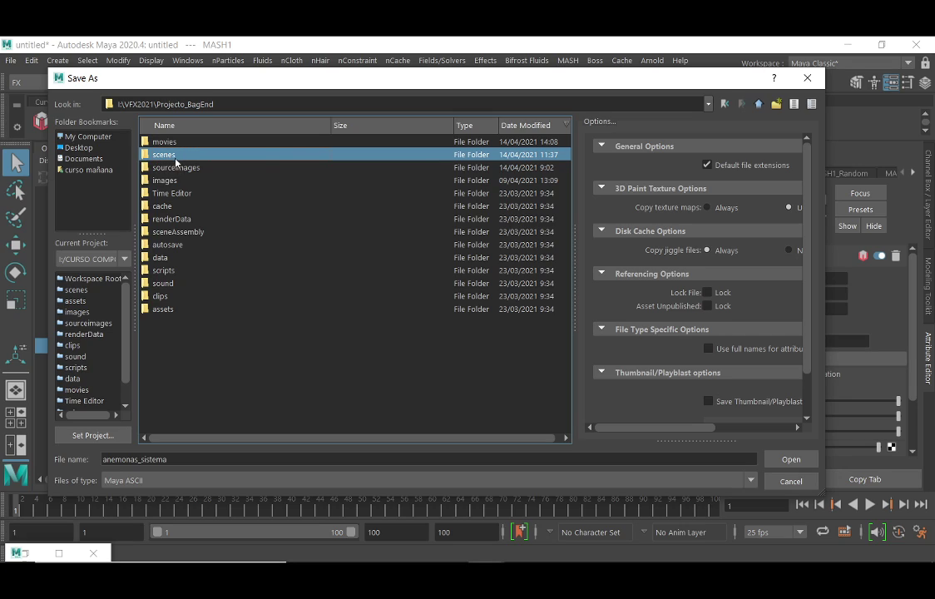
click(162, 310)
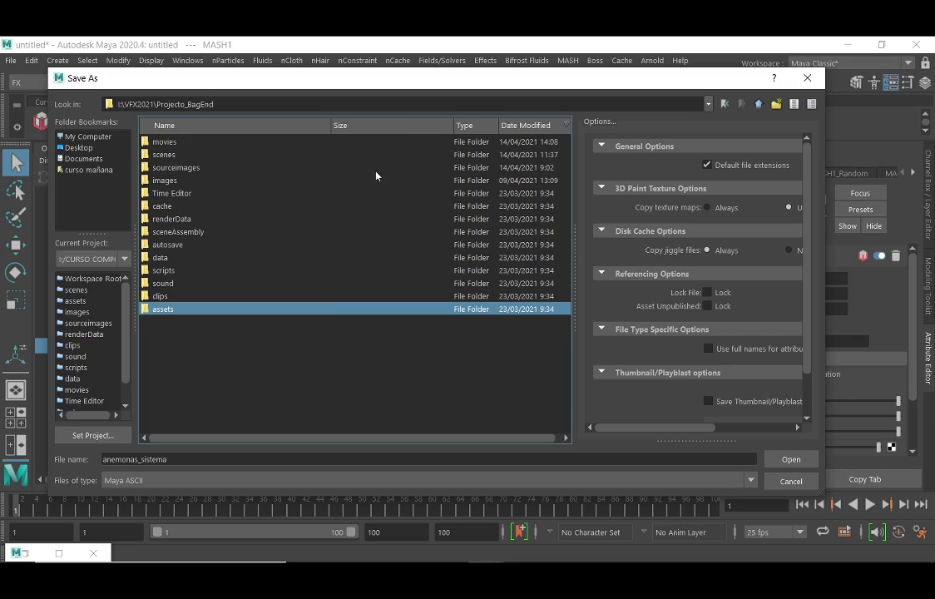
click(807, 78)
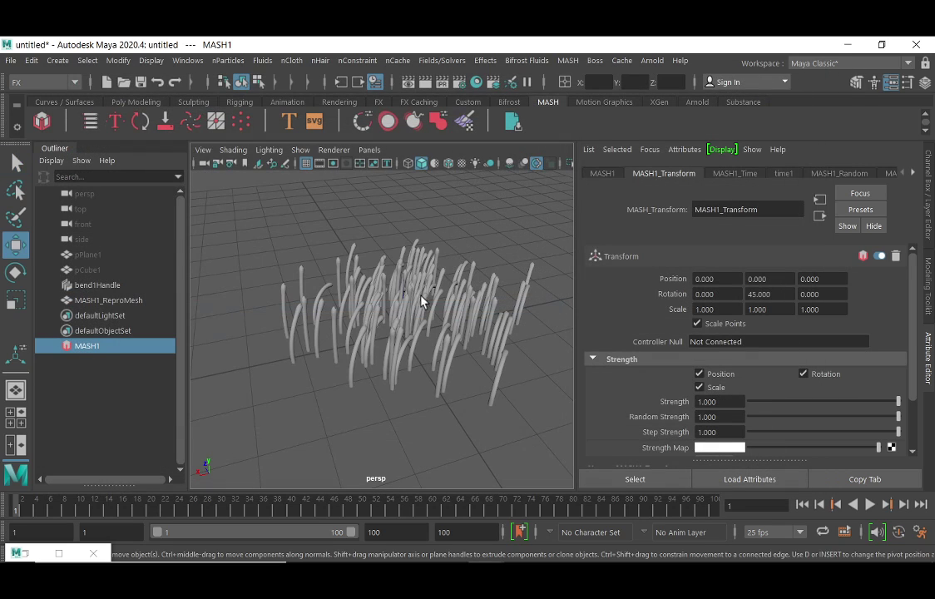
Save the scene as anemonas_sistema in Maya Binary format in the scenes folder of Proyecto Bag End
click(11, 61)
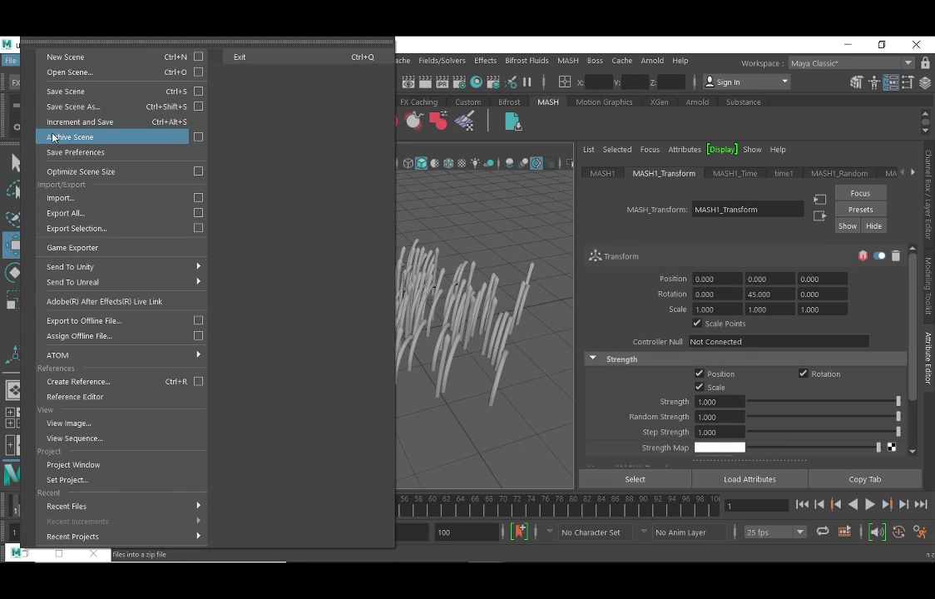
click(74, 107)
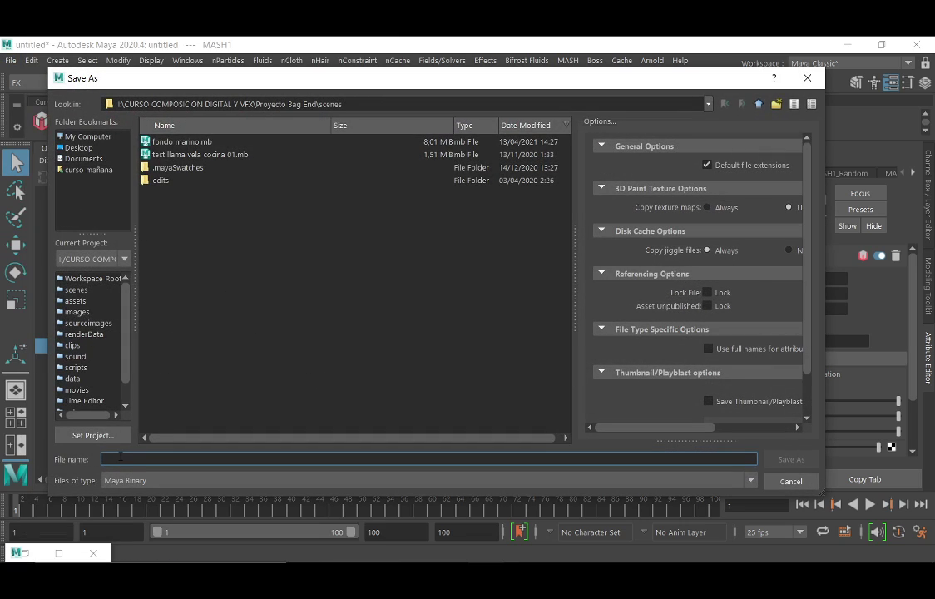
text(anemo)
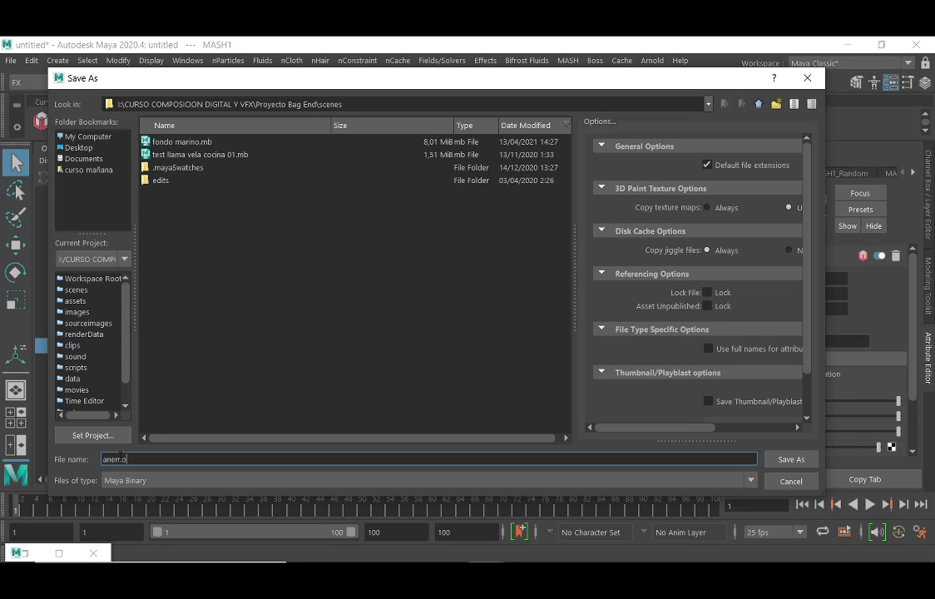
text(nas_si)
text(stema)
click(791, 460)
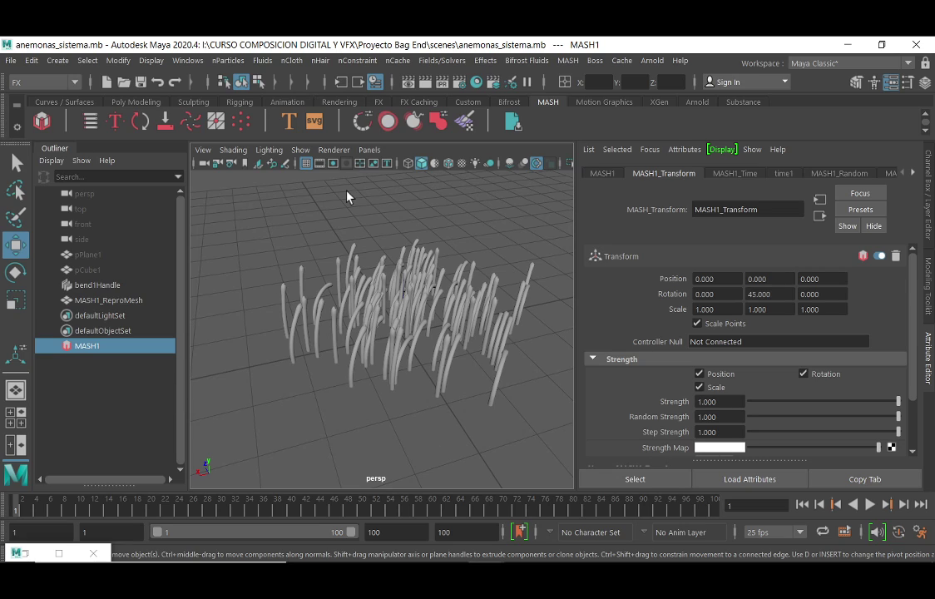
Create a new scene and import LeaflessTree.ma from the Props sculpting base meshes in the Content Browser
click(11, 60)
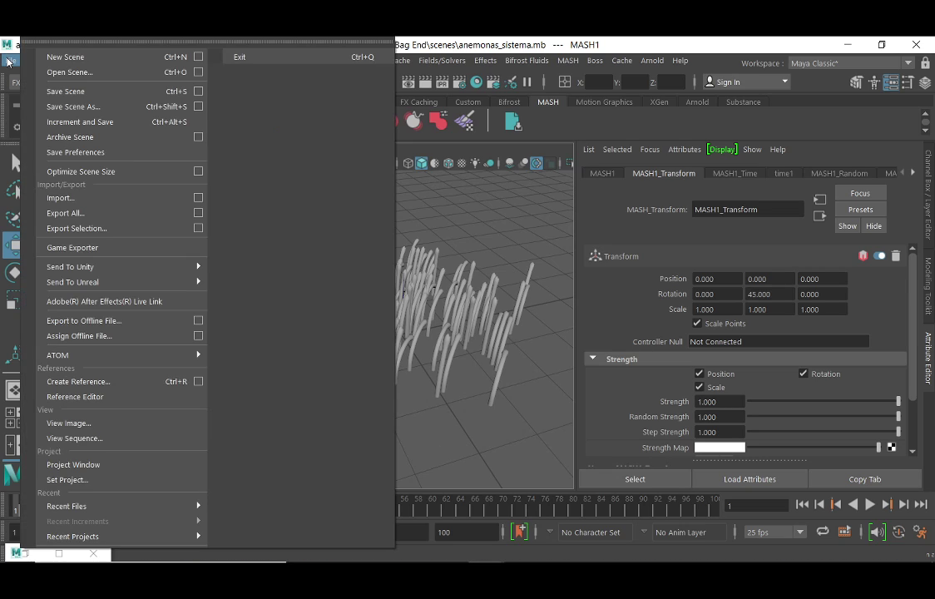
click(86, 58)
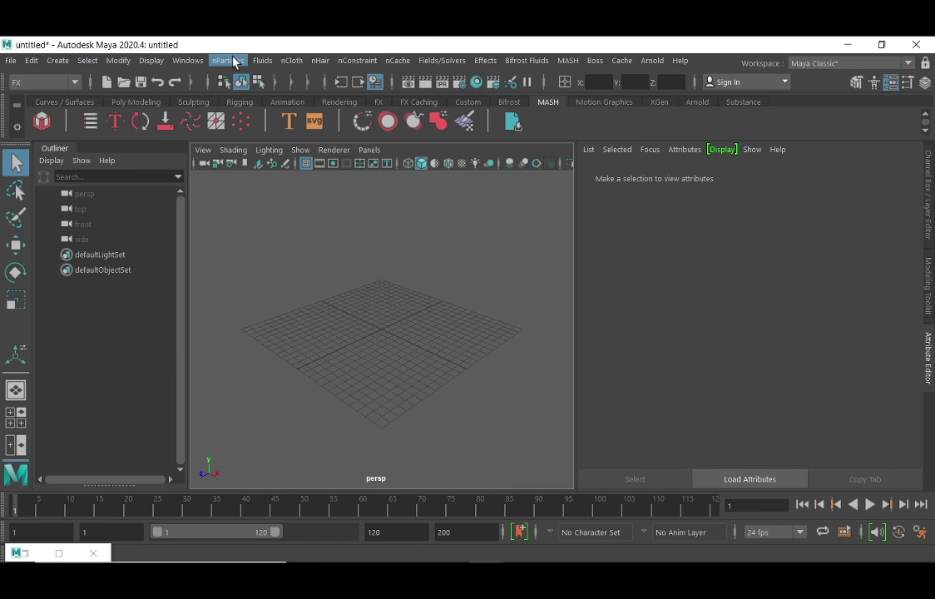
click(188, 60)
mouse_move(248, 160)
mouse_move(255, 136)
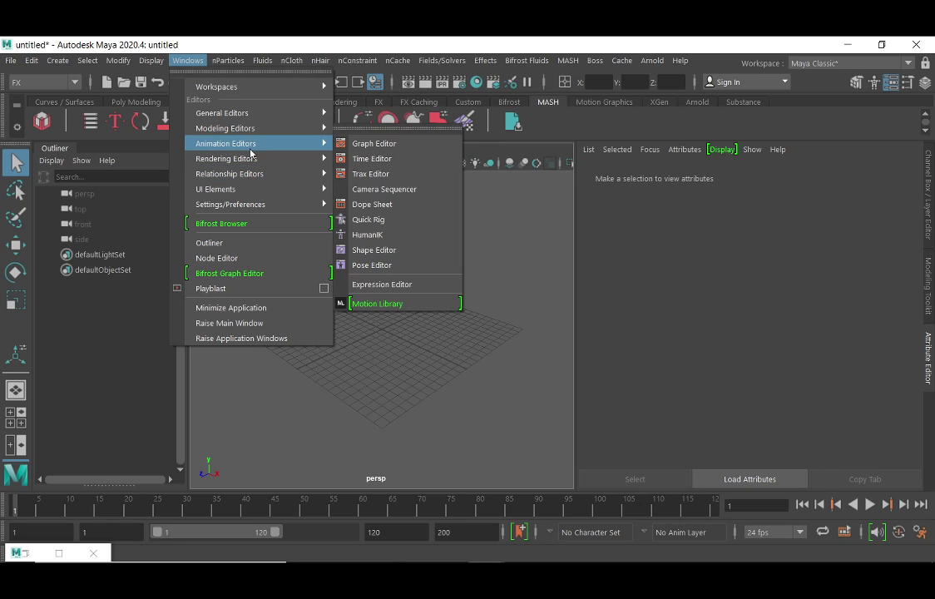
mouse_move(247, 114)
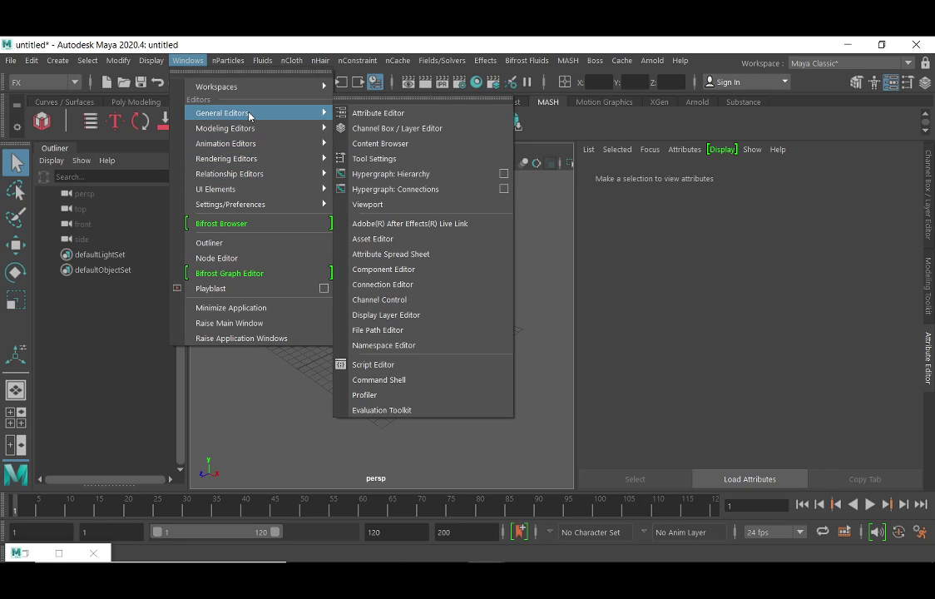
click(380, 143)
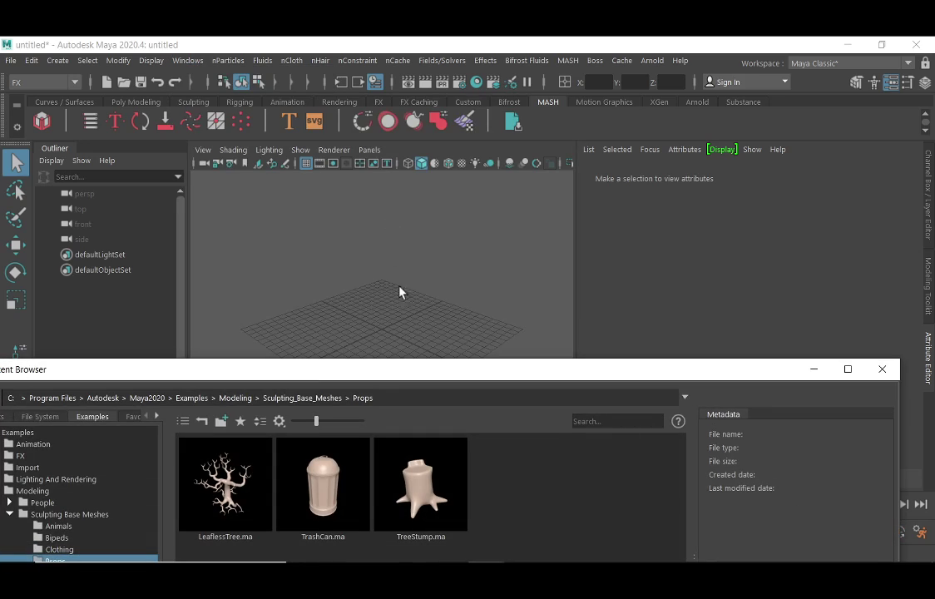
click(244, 461)
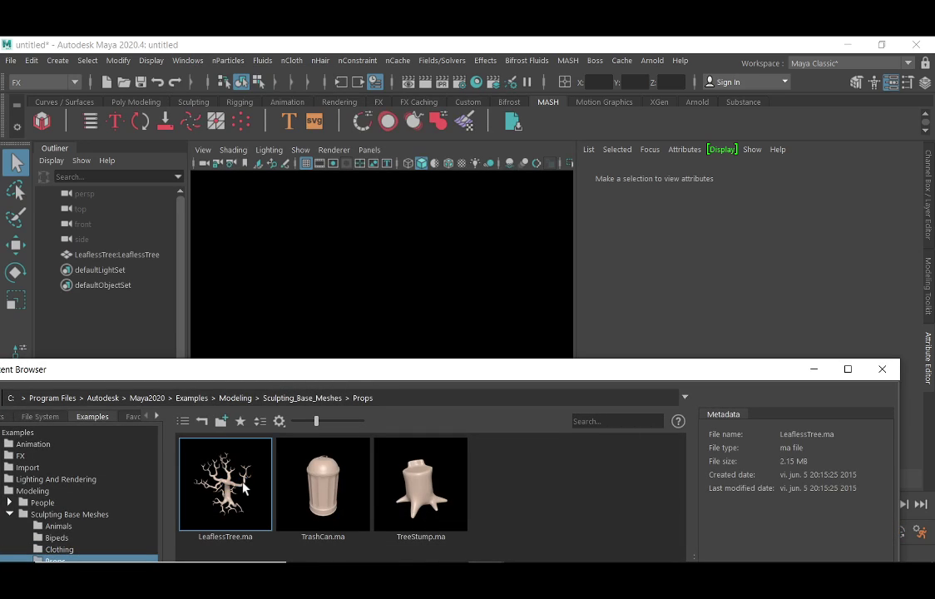
click(881, 370)
Select and frame the LeaflessTree mesh, and examine its UV layout in the UV Editor
click(104, 256)
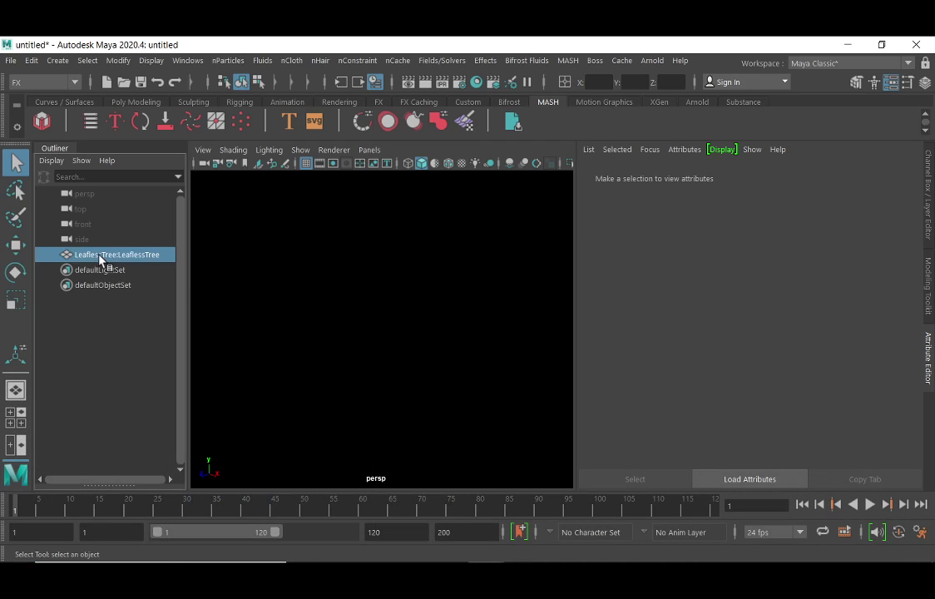
key(f)
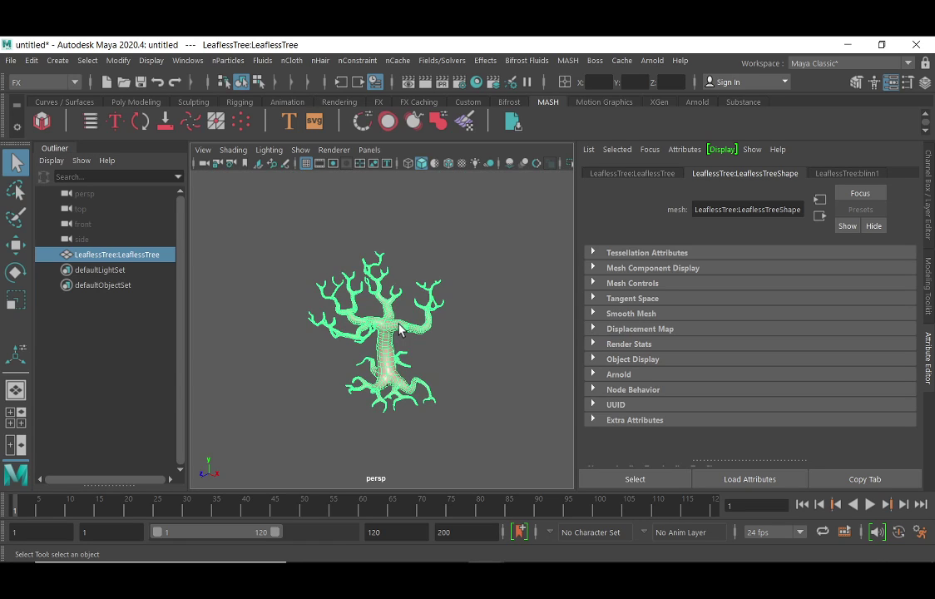
alt+drag(407, 364, 457, 363)
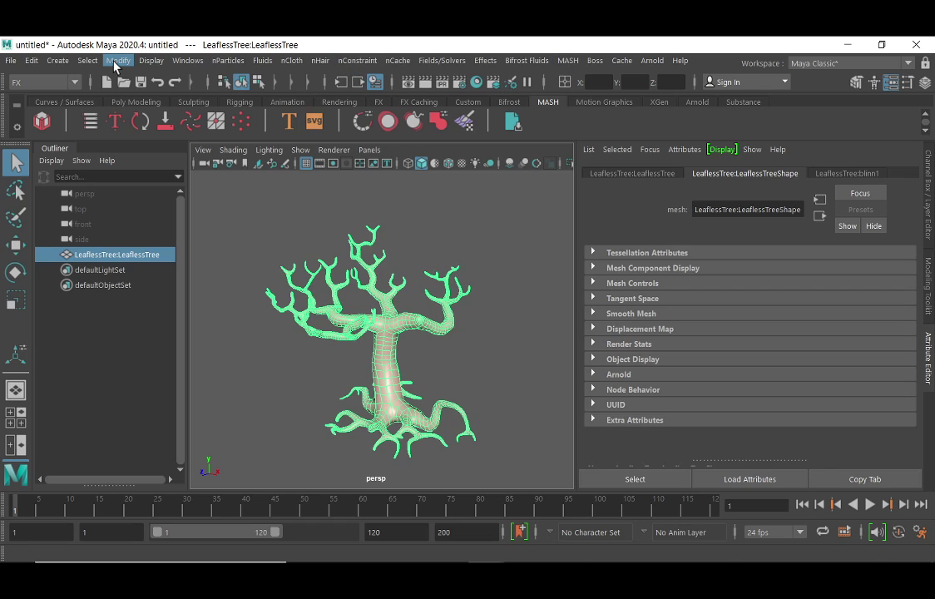
key(F2)
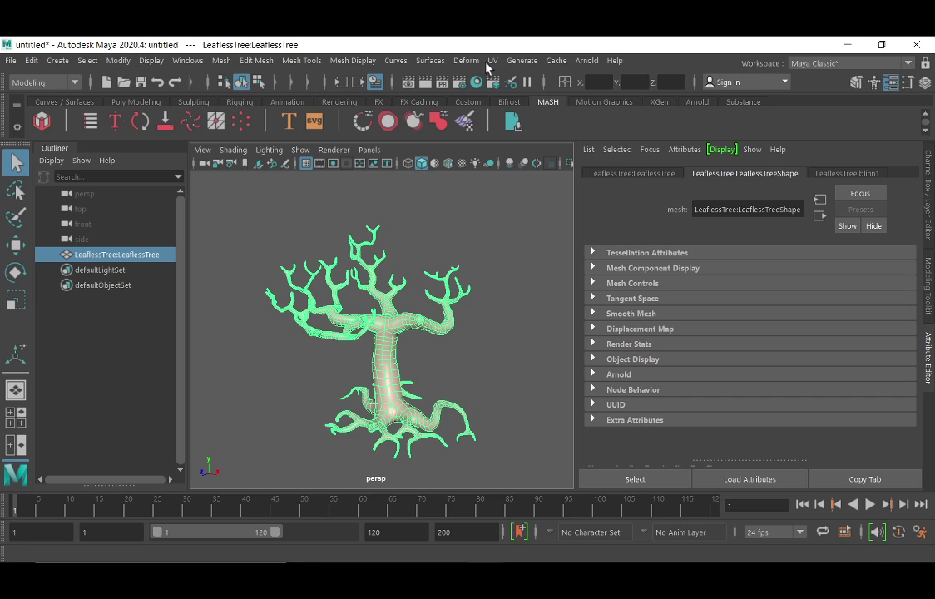
click(492, 59)
click(520, 83)
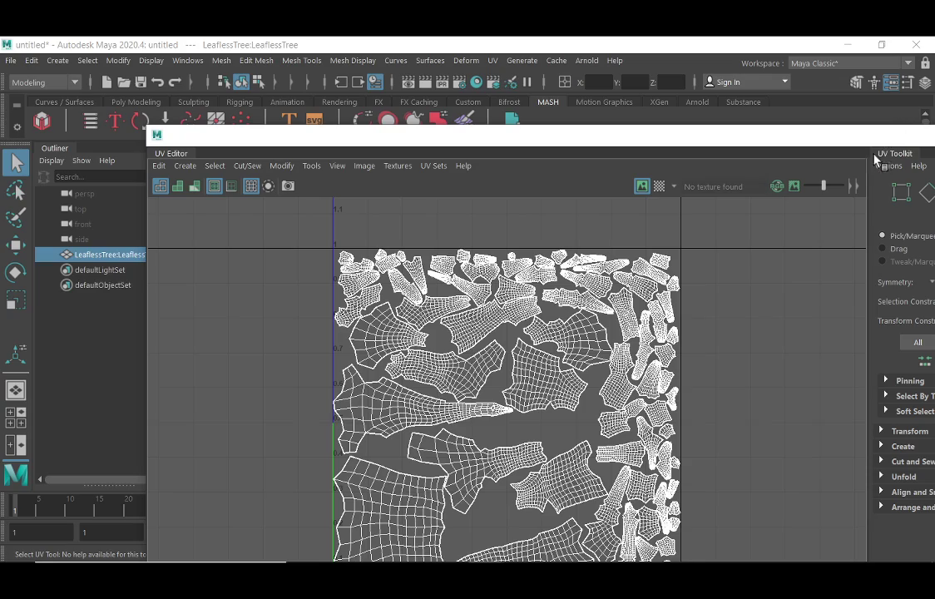
drag(885, 127, 690, 154)
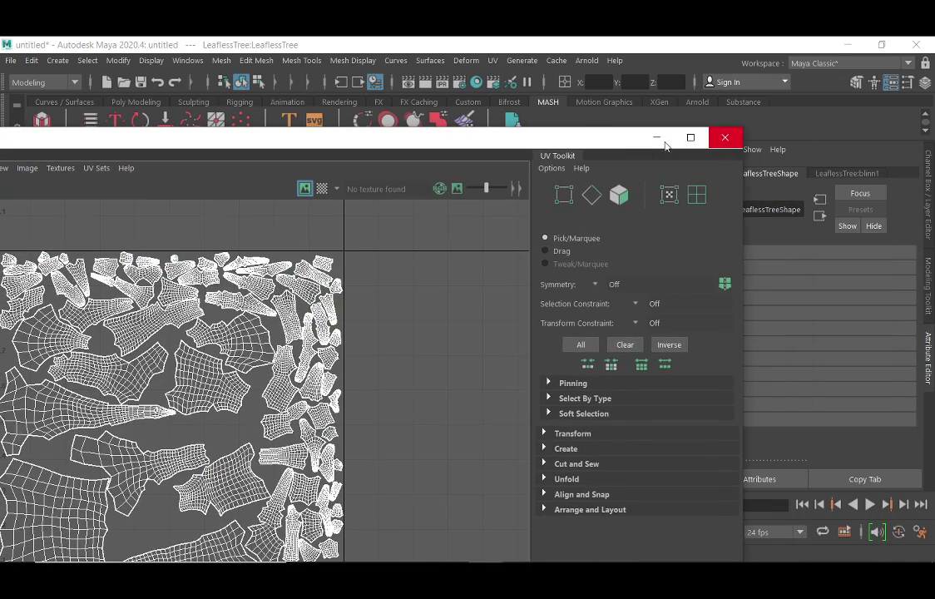
click(725, 138)
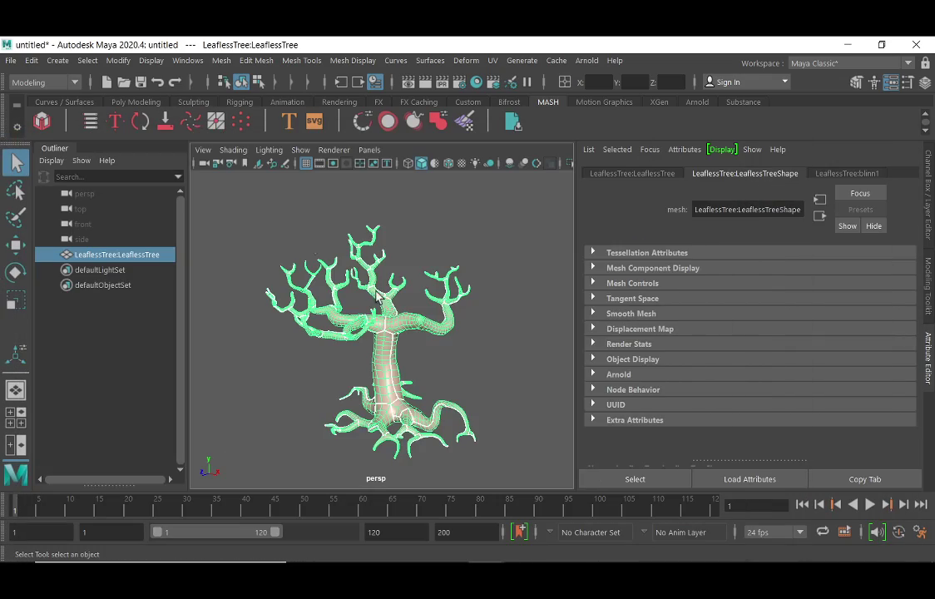
Reopen the Content Browser to review where the tree model comes from, and inspect the tree from another angle
click(188, 61)
mouse_move(271, 119)
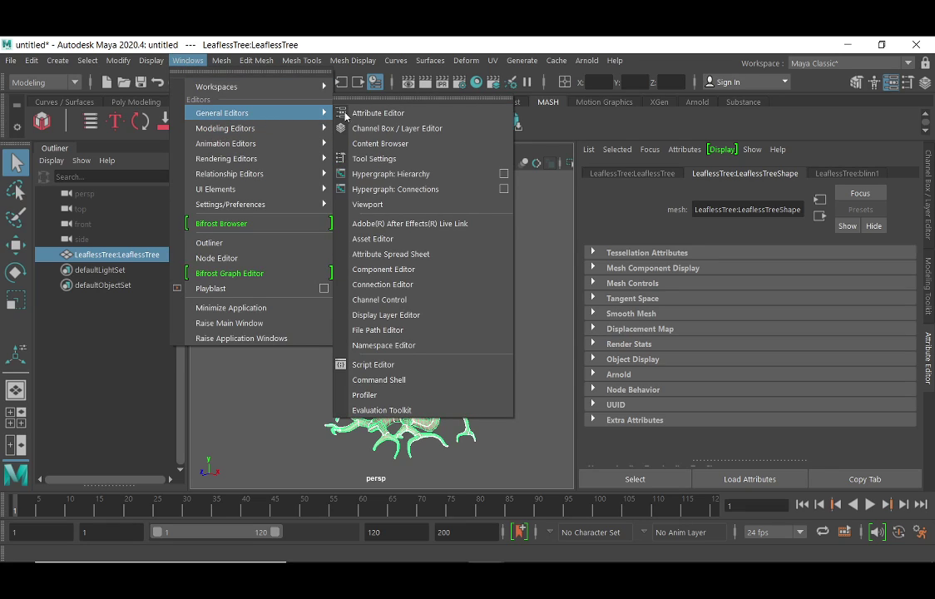
click(397, 146)
drag(271, 378, 383, 186)
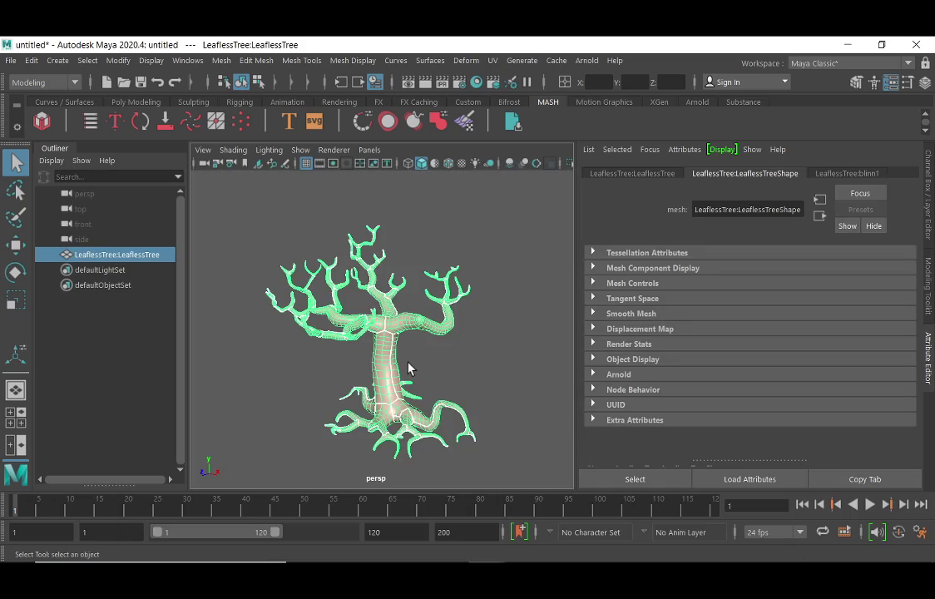
alt+drag(410, 370, 452, 216)
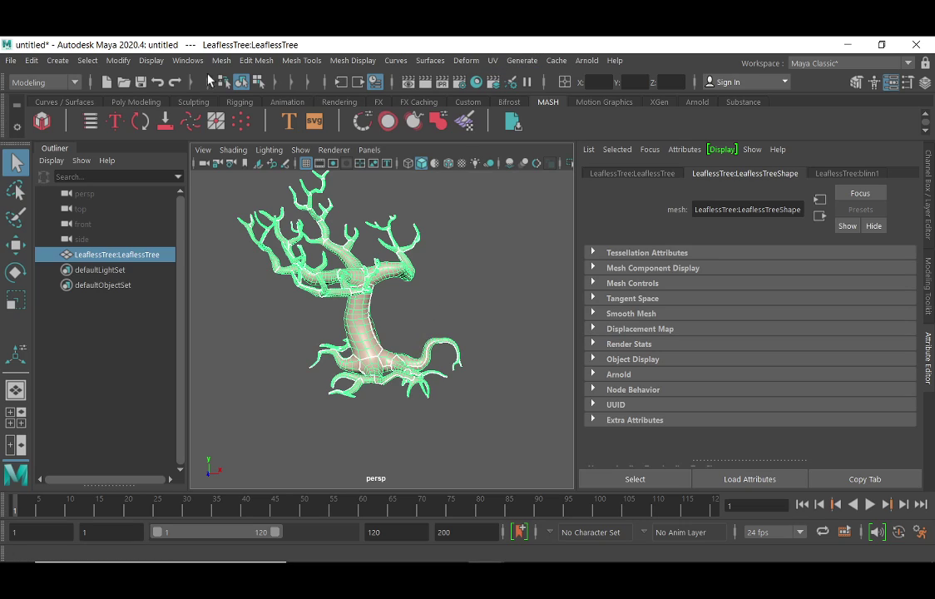
Use the Modeling menu set to reopen the UV Editor, and review the tree's UV shells within the 0–1 space
click(73, 82)
click(29, 98)
click(492, 61)
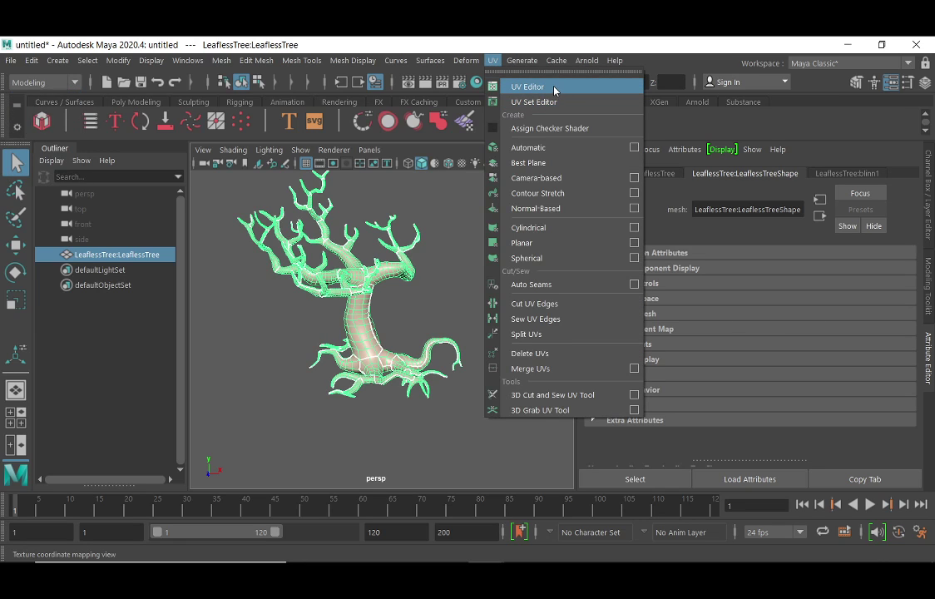
click(491, 84)
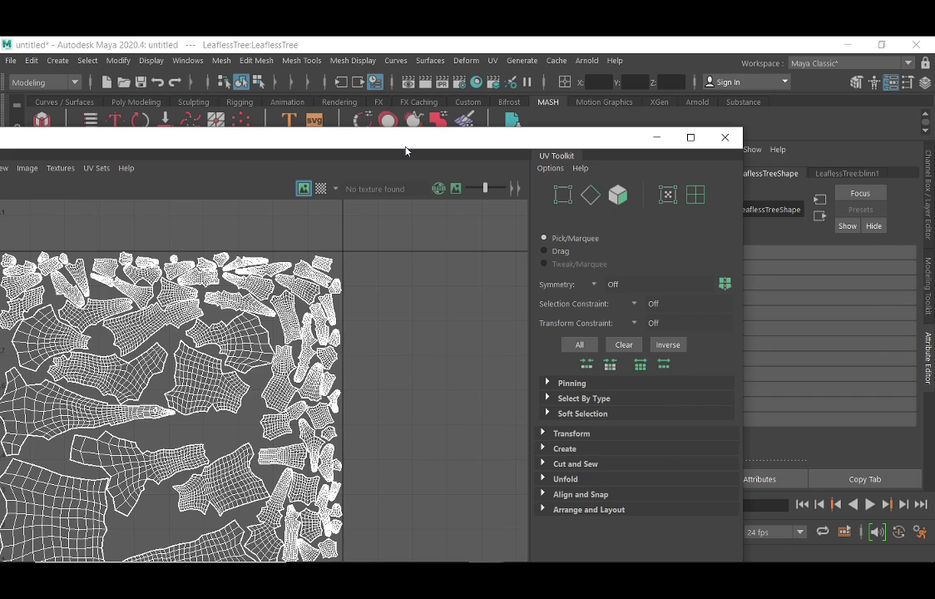
drag(405, 148, 536, 92)
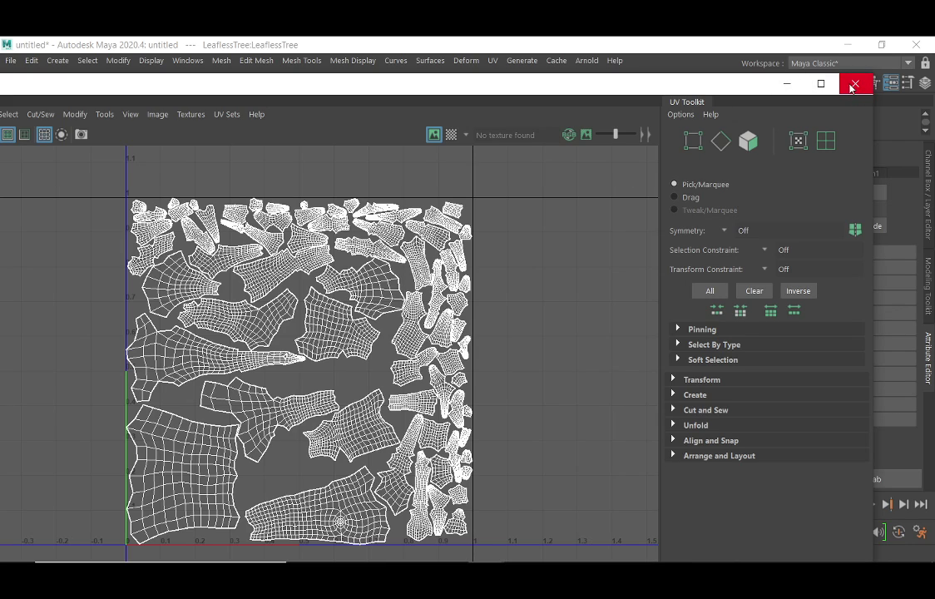
click(855, 84)
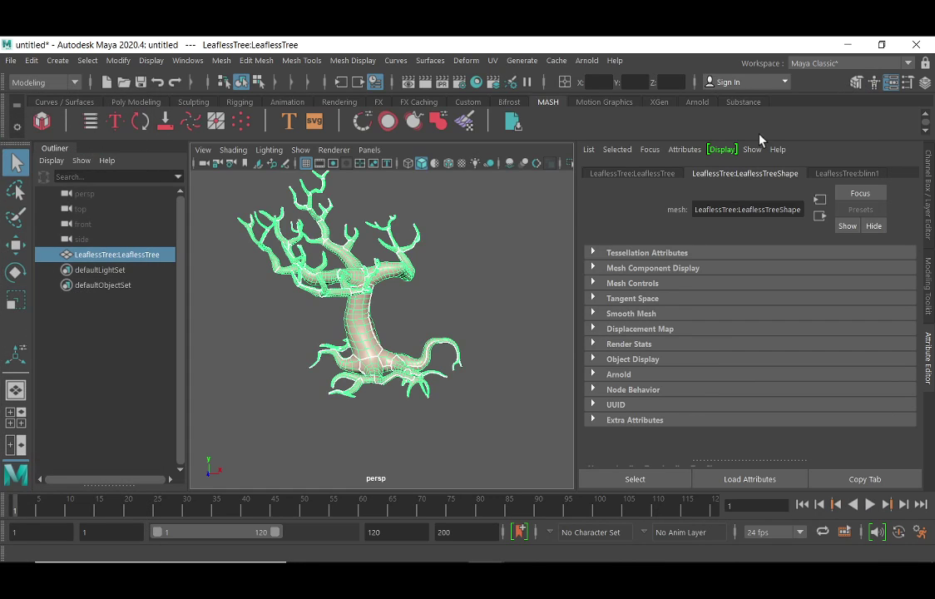
alt+drag(393, 336, 381, 376)
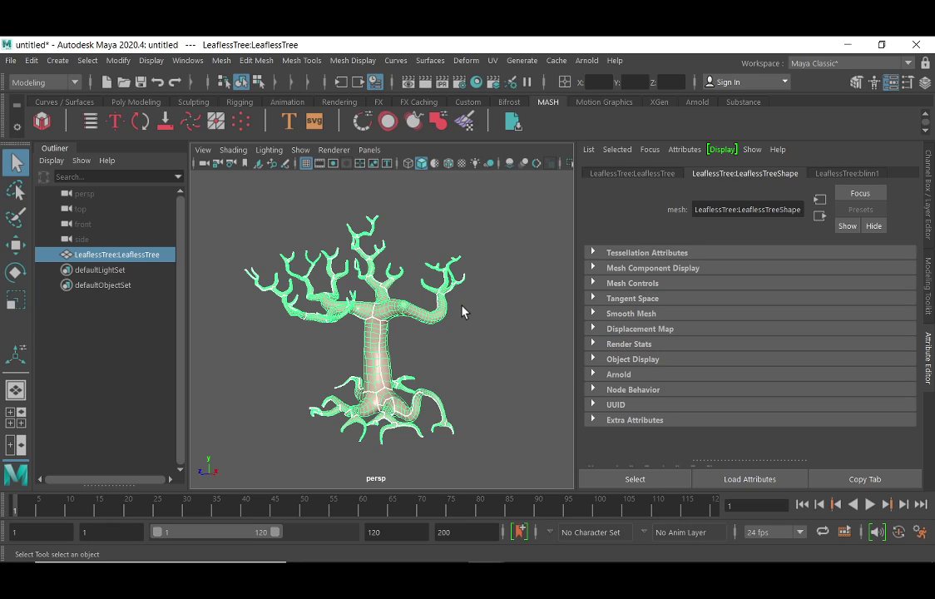
Inspect up close the UV seam edges where the LeaflessTree's trunk meets its main branches
alt+drag(319, 256, 416, 305)
scroll(416, 299, up, 8)
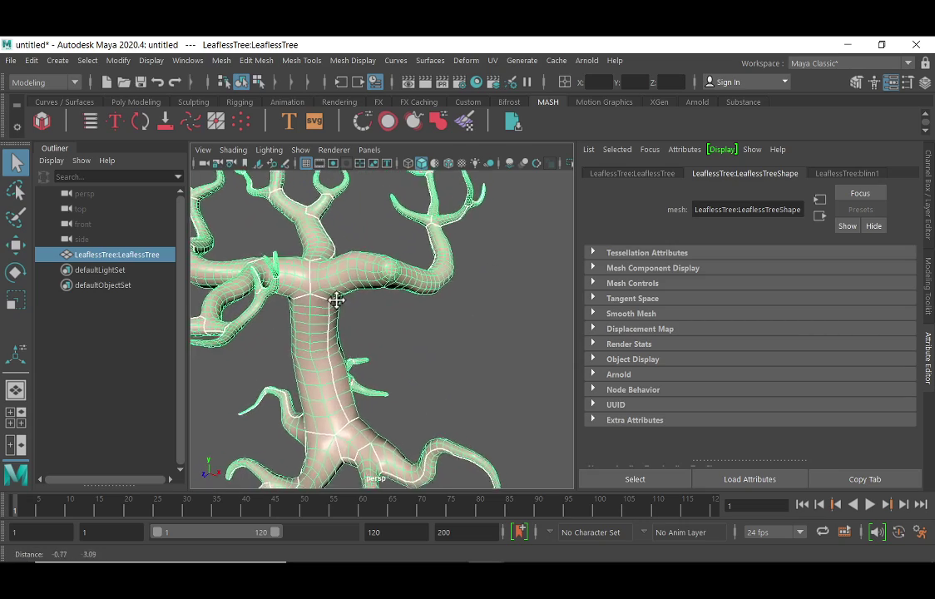
alt+drag(348, 286, 343, 315)
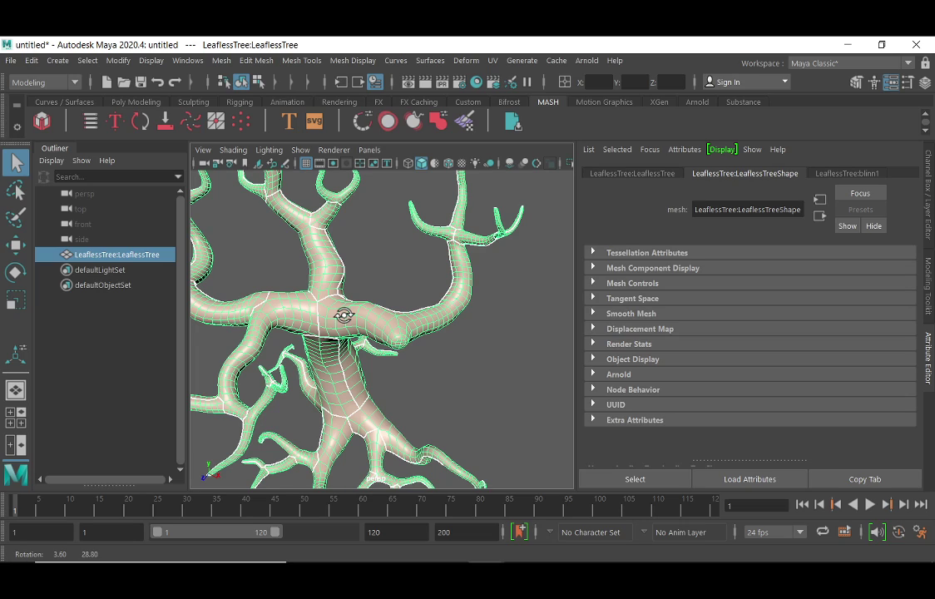
alt+drag(343, 315, 343, 321)
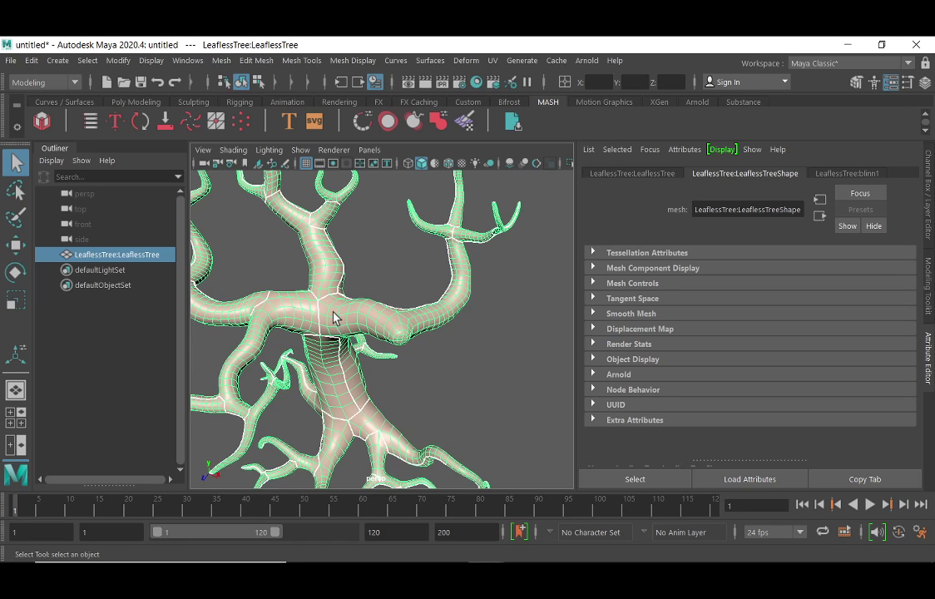
scroll(332, 317, up, 5)
mouse_move(351, 313)
alt+mouse_down()
mouse_move(345, 324)
mouse_move(357, 308)
alt+mouse_up()
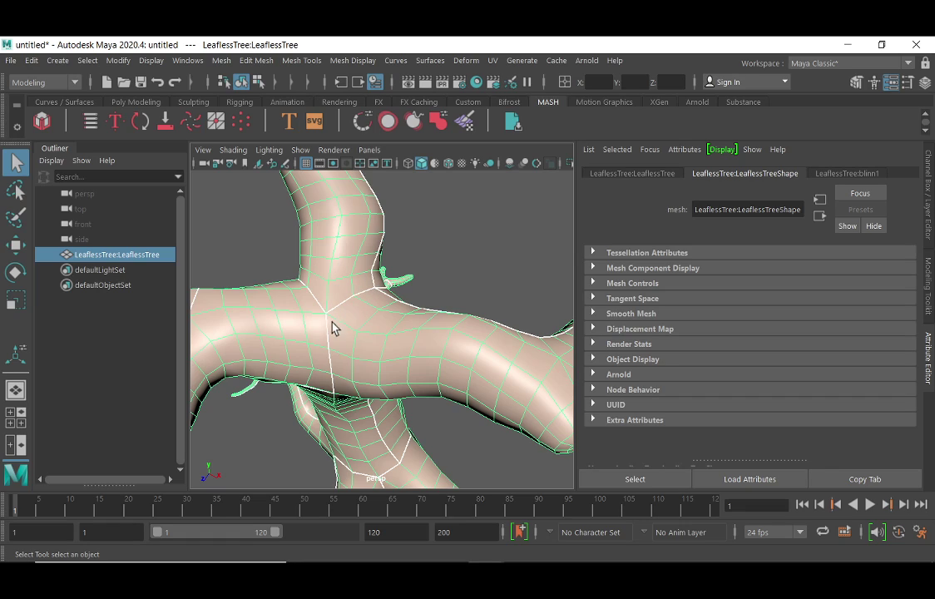
alt+drag(354, 302, 359, 258)
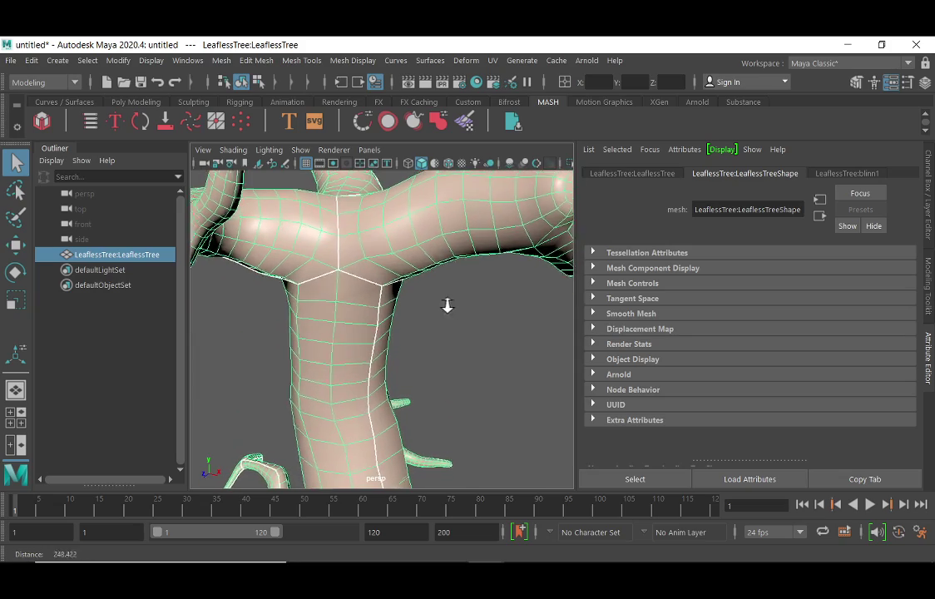
Review the seam distribution over the whole tree, including roots and branches, from several angles
scroll(447, 305, down, 4)
alt+middle_drag(366, 283, 377, 297)
scroll(416, 306, down, 6)
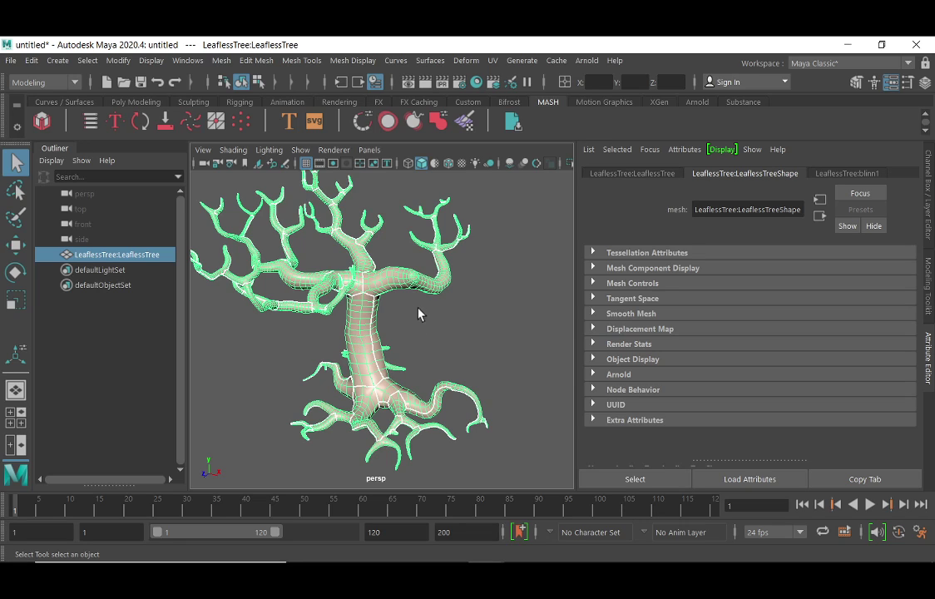
alt+drag(422, 317, 360, 296)
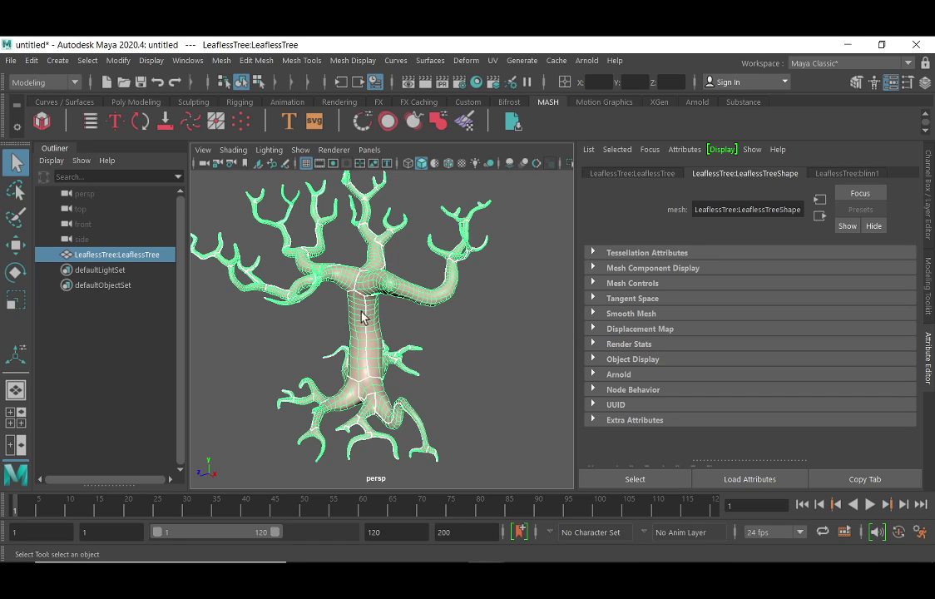
alt+drag(369, 341, 361, 306)
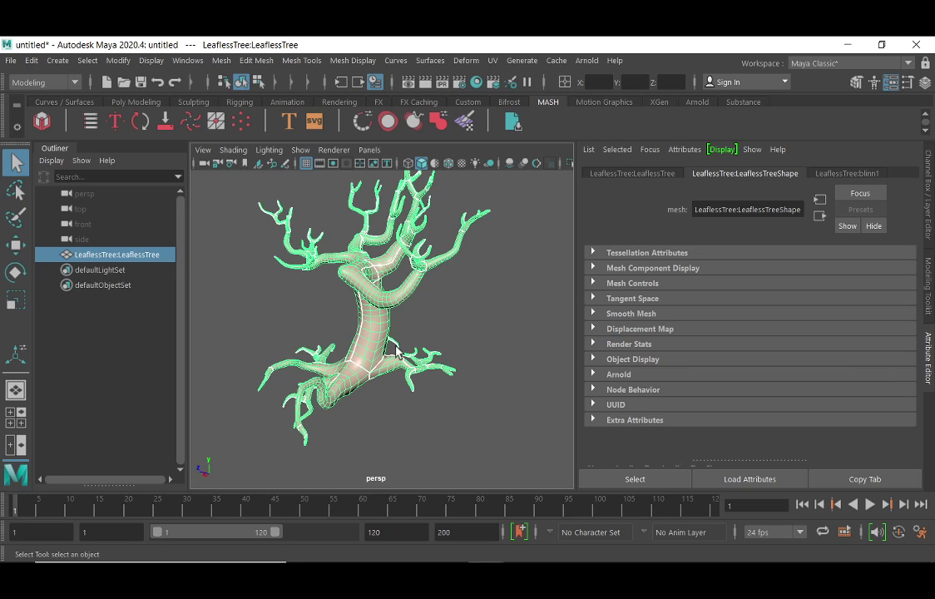
alt+drag(396, 347, 426, 379)
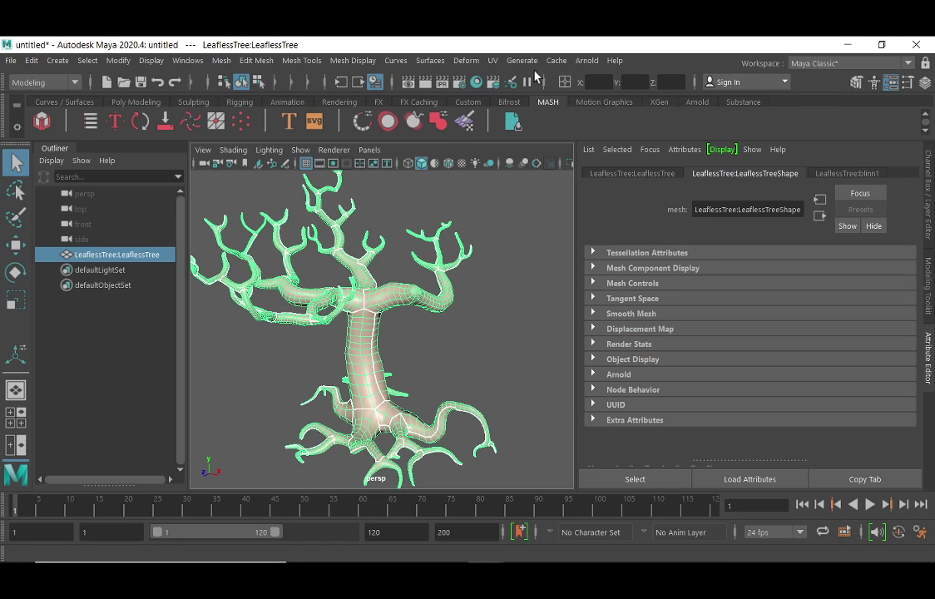
Reopen the UV Editor and examine the small branch shells and the large trunk shells of the tree's layout up close
click(492, 60)
click(537, 86)
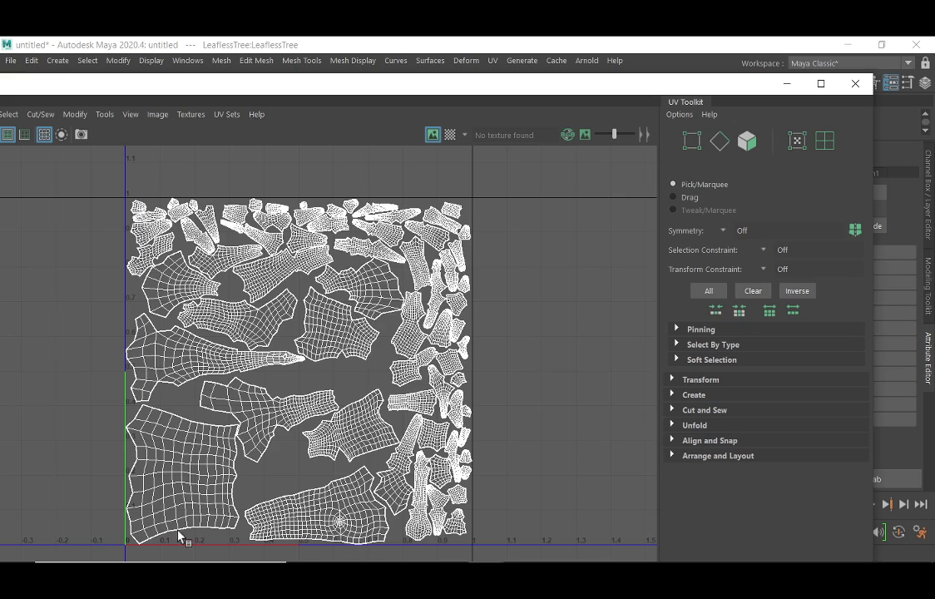
alt+middle_drag(209, 189, 224, 246)
alt+right_drag(229, 234, 376, 209)
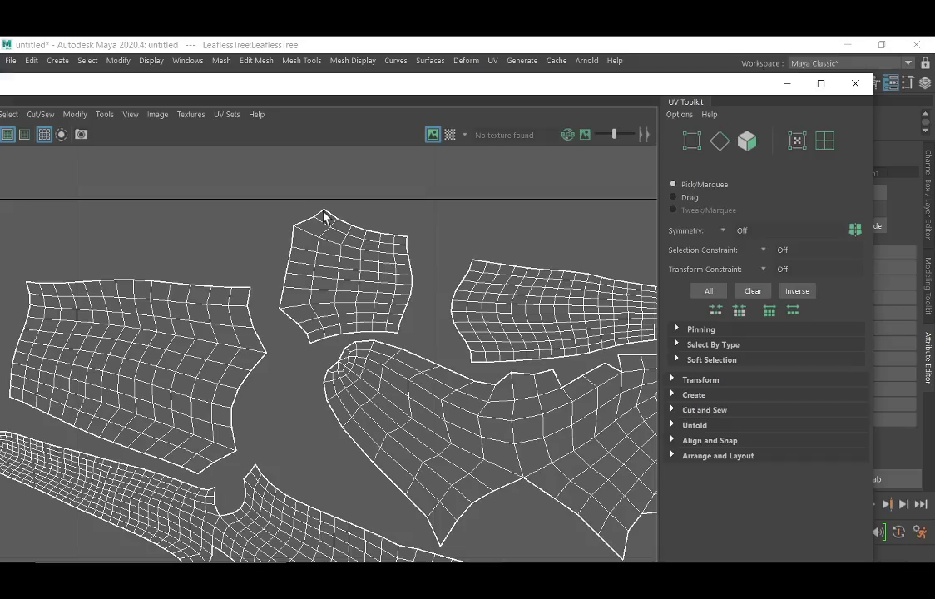
scroll(178, 262, down, 5)
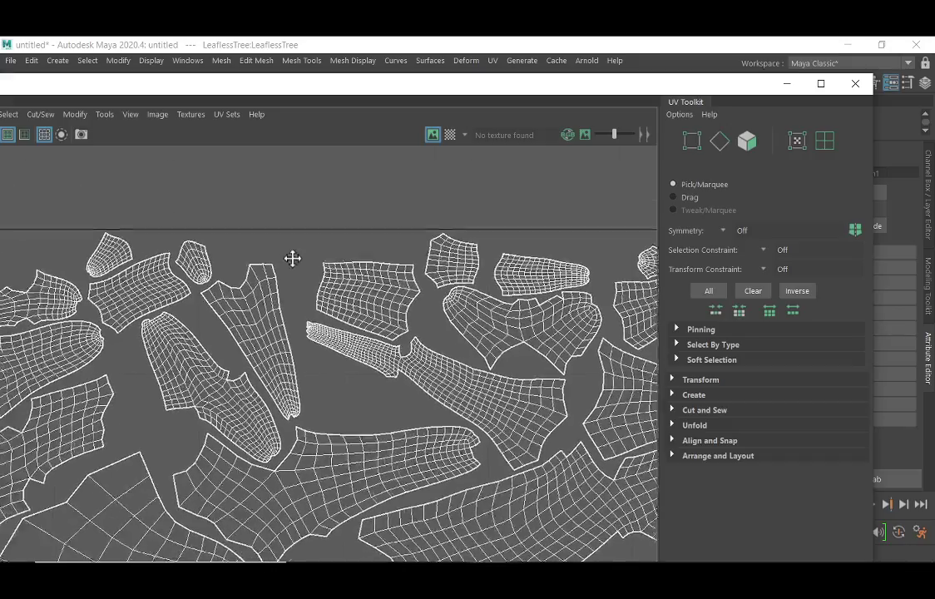
scroll(268, 249, up, 8)
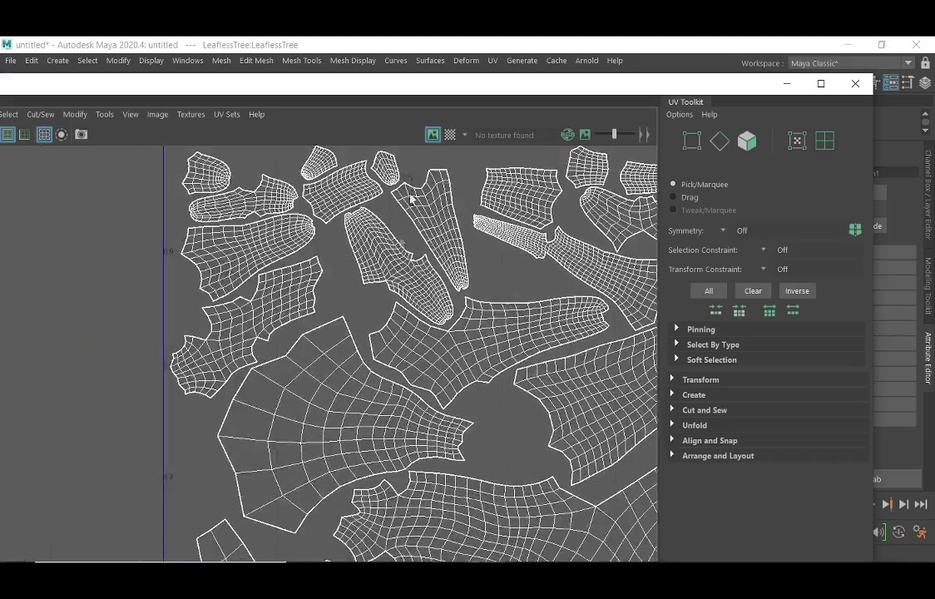
scroll(324, 294, down, 3)
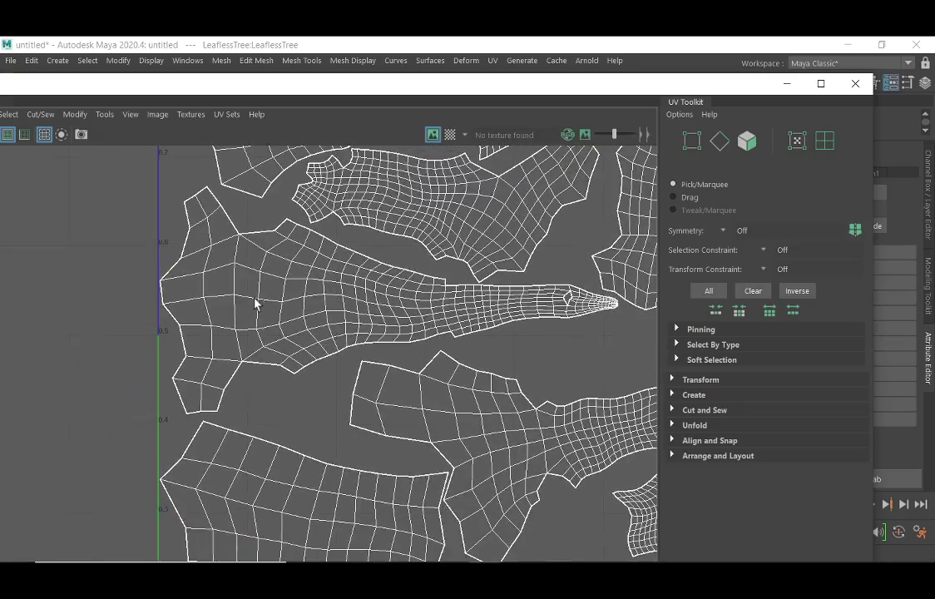
alt+middle_drag(369, 341, 321, 237)
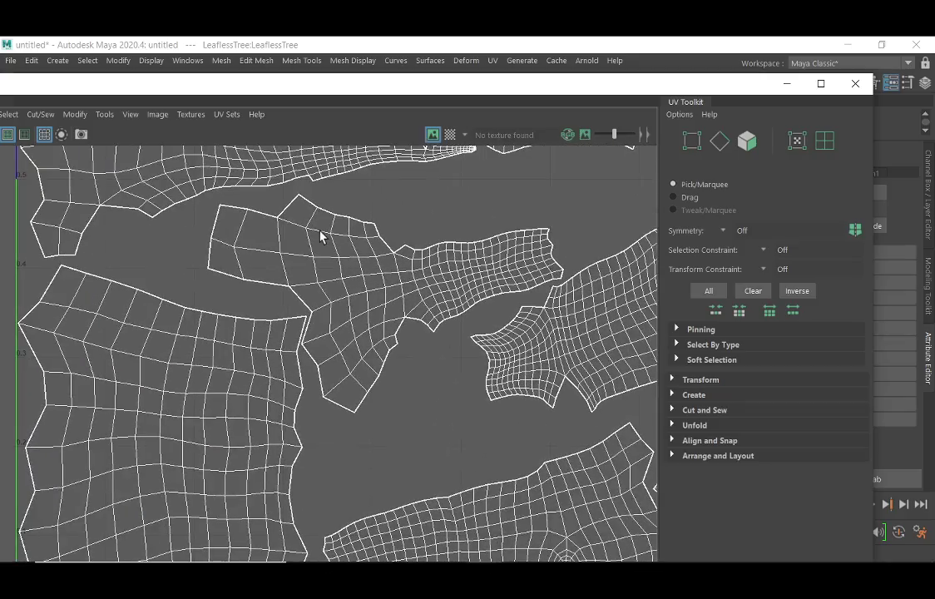
scroll(360, 378, down, 2)
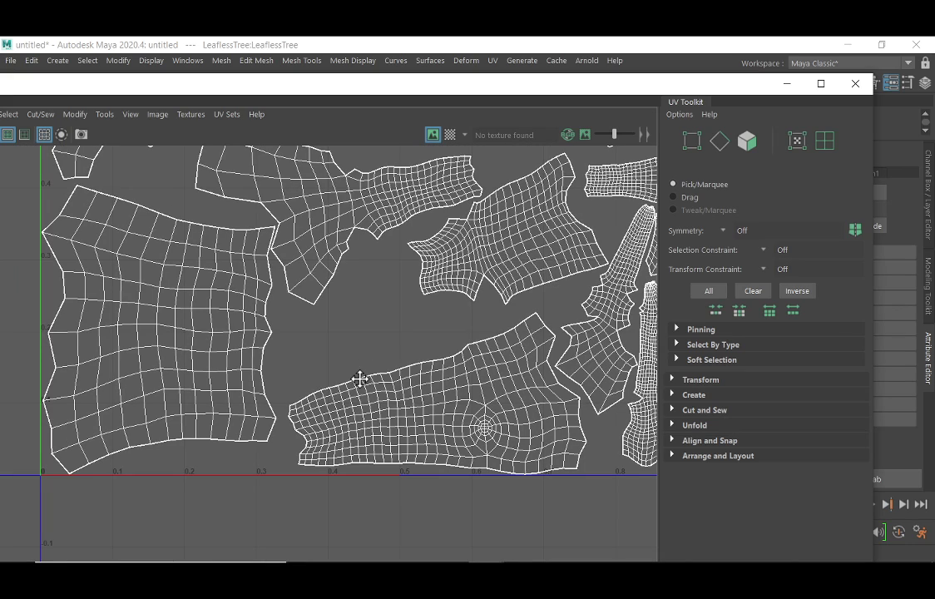
alt+middle_drag(360, 378, 363, 341)
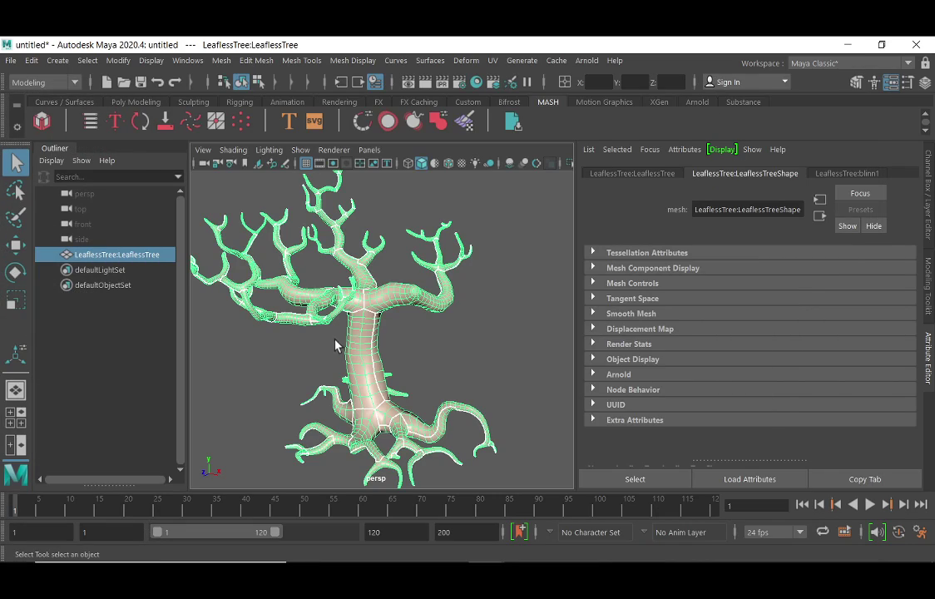
Inspect the lengthwise seam on the tree's trunk up close and compare it with the full model
alt+drag(427, 334, 458, 333)
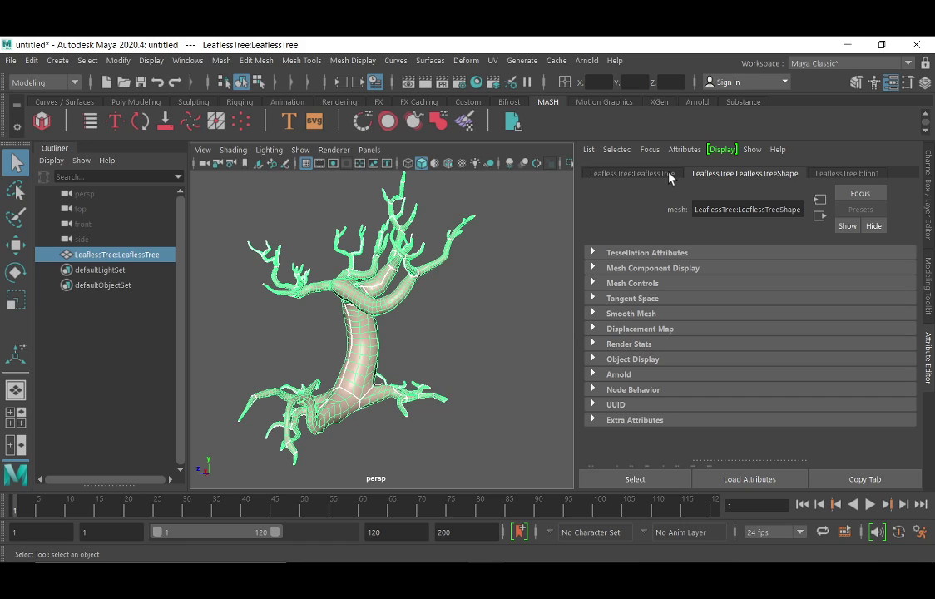
alt+drag(339, 289, 403, 345)
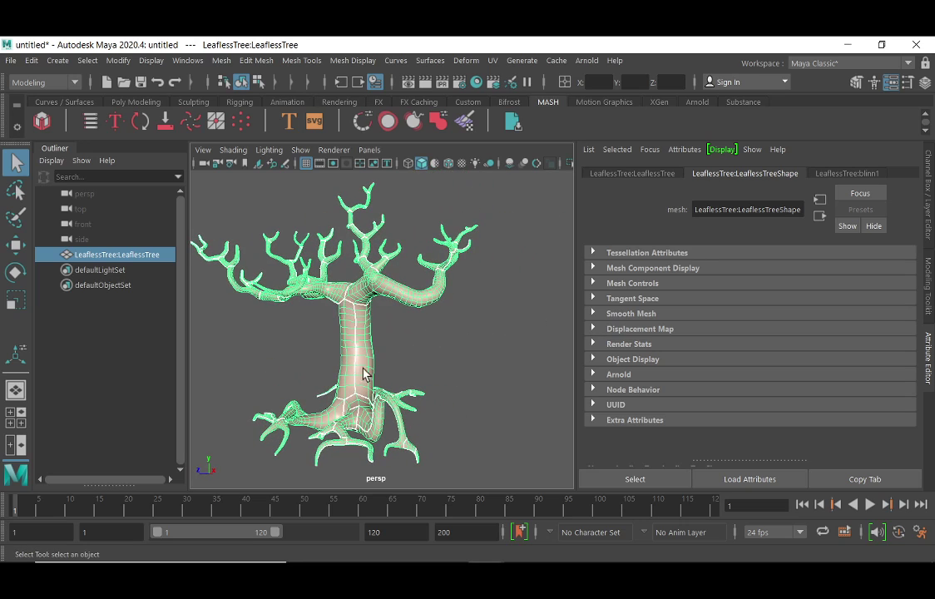
alt+right_drag(359, 356, 420, 337)
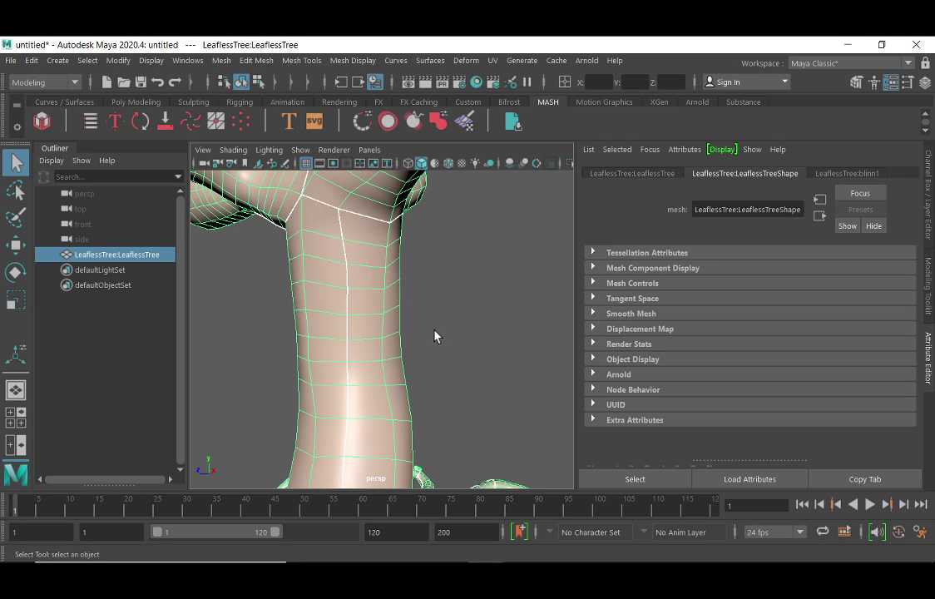
alt+right_drag(434, 336, 340, 334)
alt+middle_drag(340, 334, 358, 315)
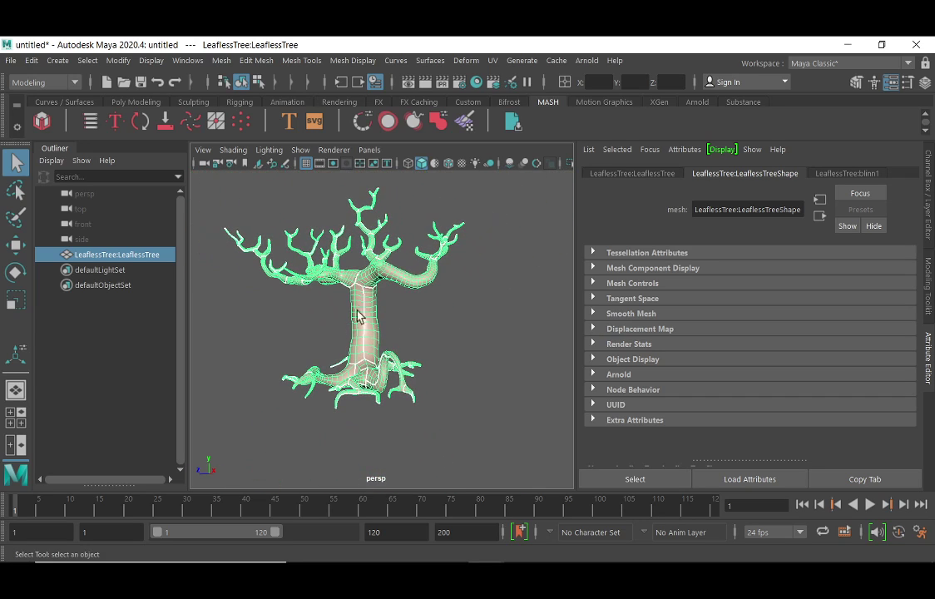
alt+drag(357, 315, 299, 362)
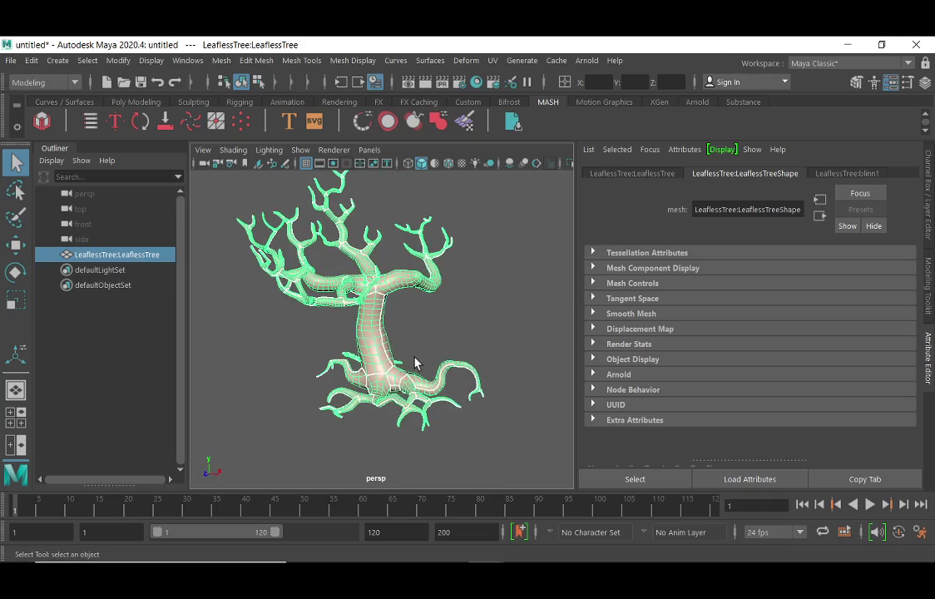
alt+drag(416, 364, 368, 355)
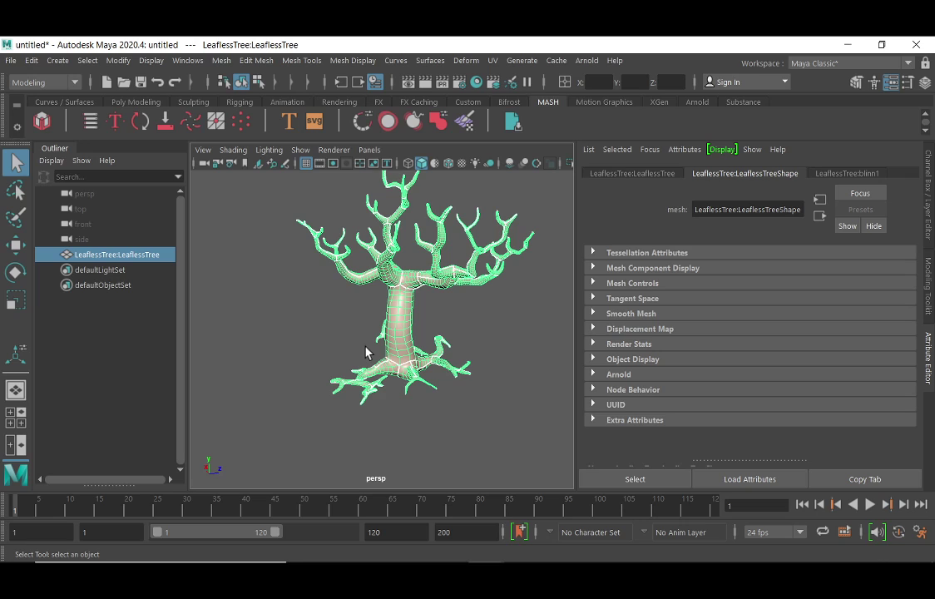
alt+drag(394, 305, 358, 320)
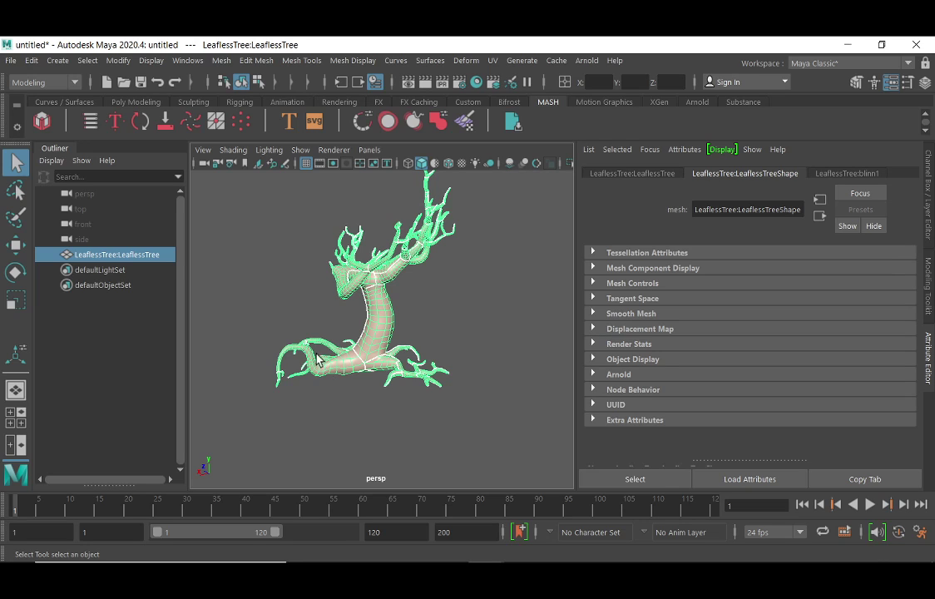
alt+drag(397, 313, 356, 292)
alt+right_drag(355, 292, 382, 300)
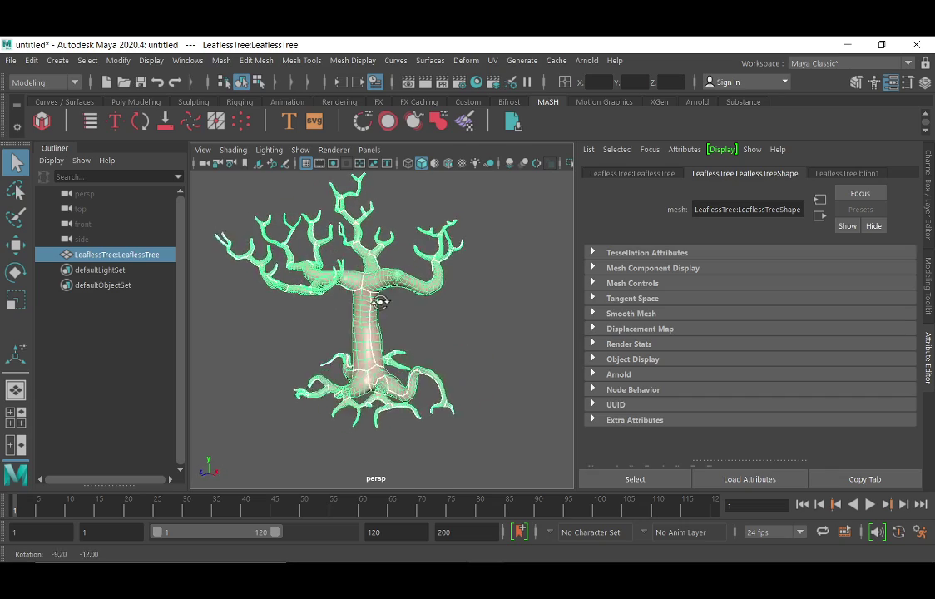
alt+middle_drag(381, 300, 384, 319)
alt+drag(385, 319, 375, 376)
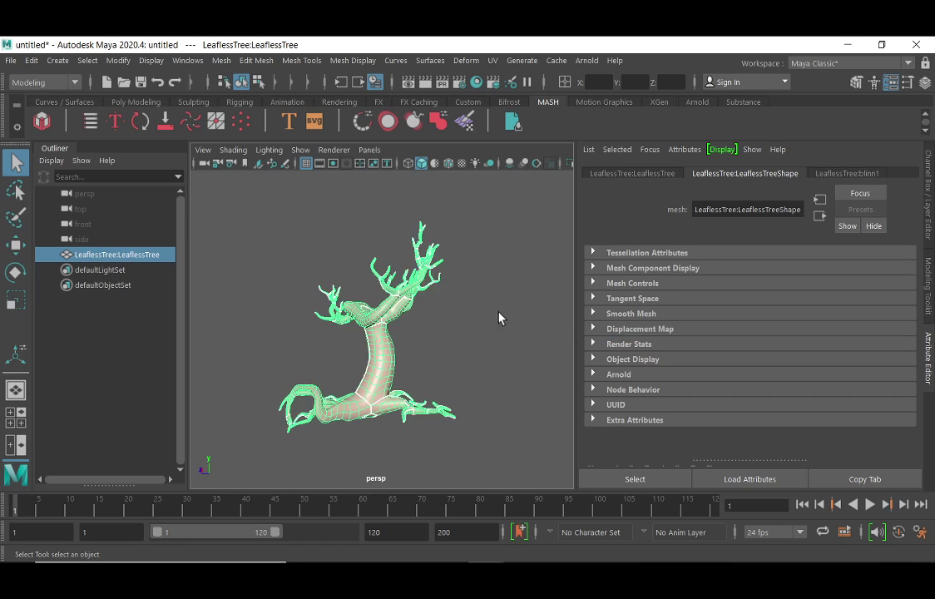
alt+drag(499, 317, 350, 293)
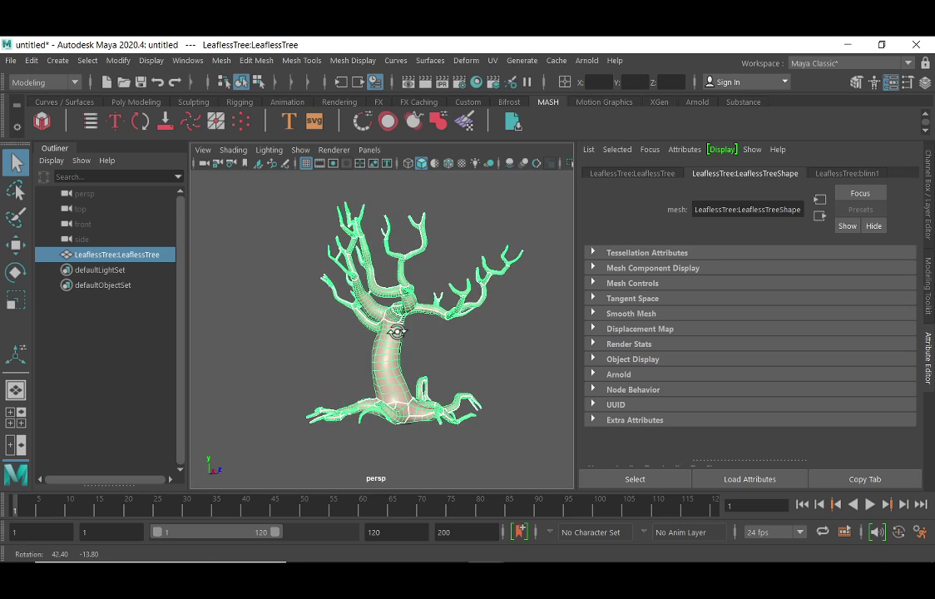
alt+drag(415, 329, 424, 367)
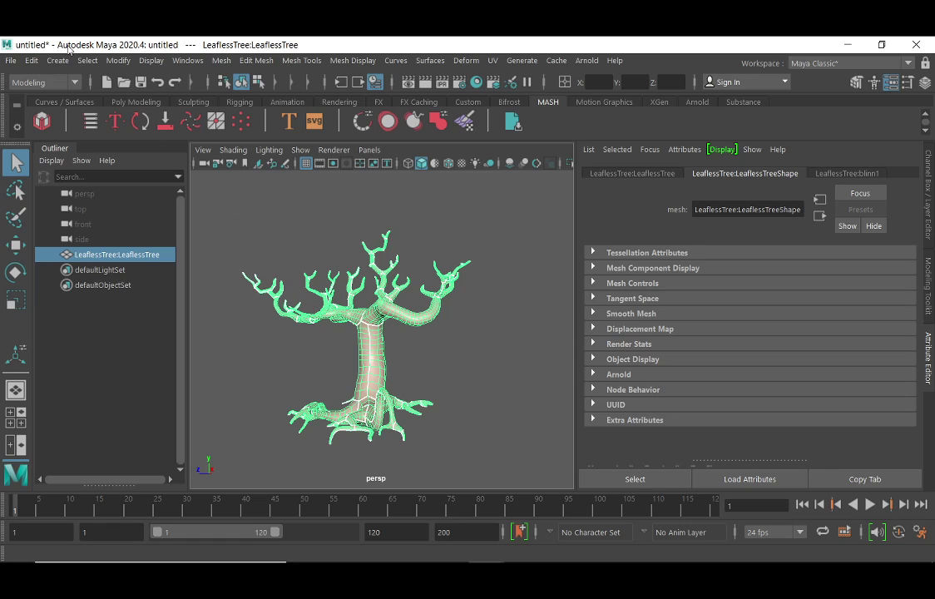
Start exporting the selected LeaflessTree mesh with the file type set to FBX export
click(11, 60)
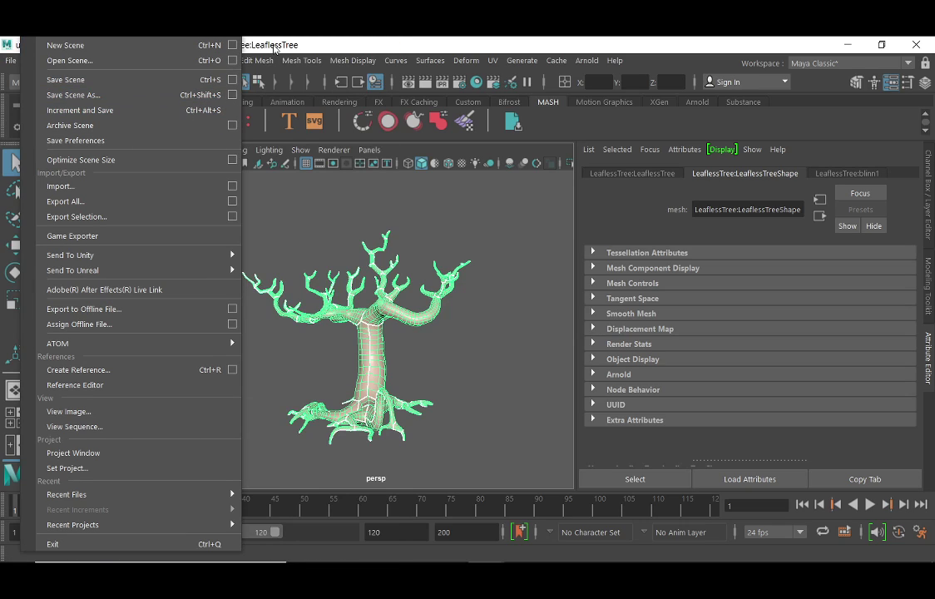
click(75, 217)
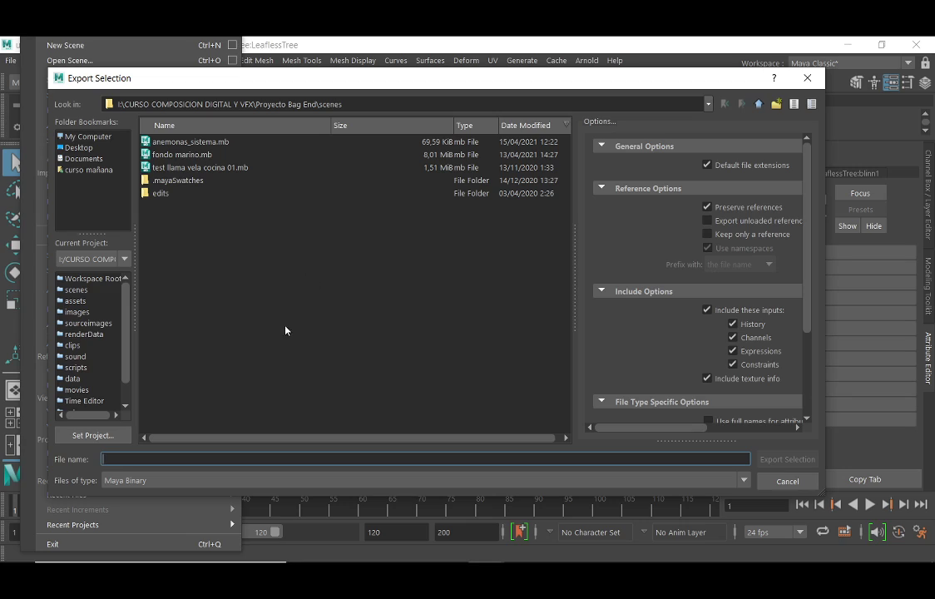
click(572, 480)
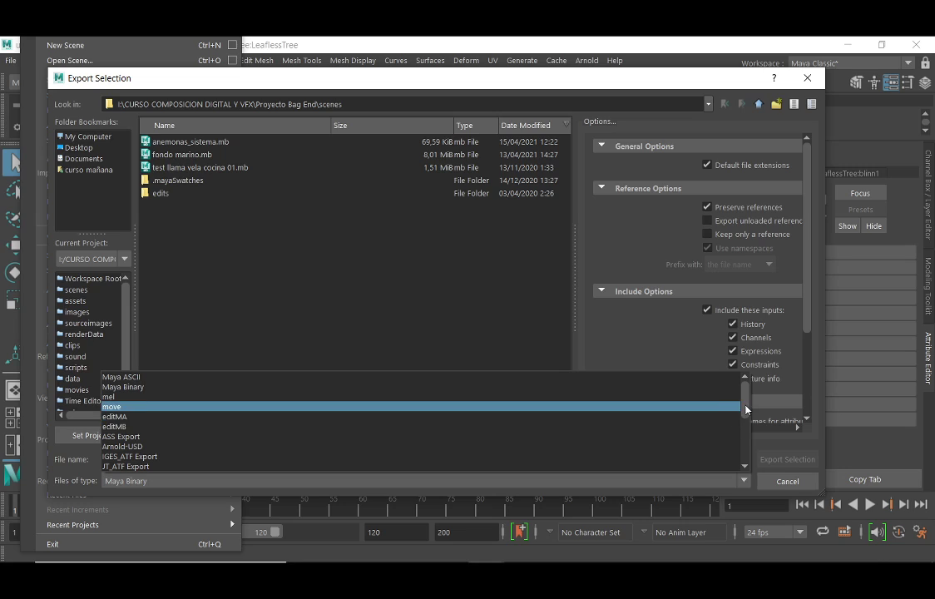
drag(743, 411, 745, 453)
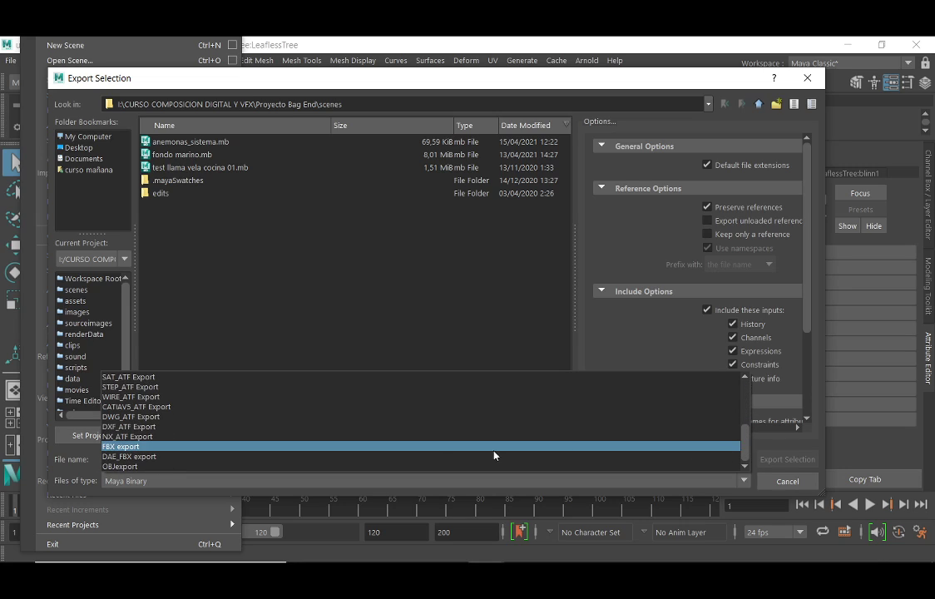
click(150, 447)
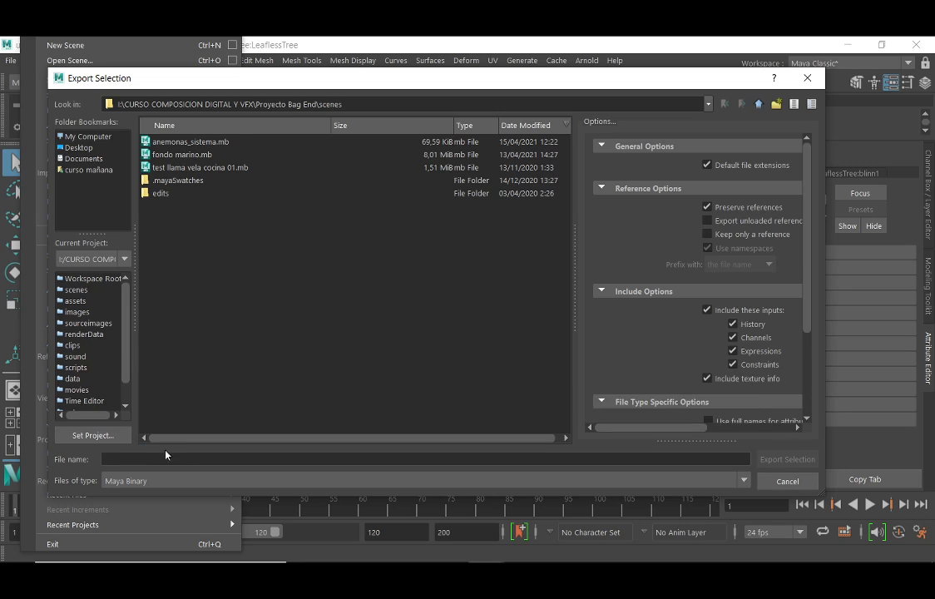
click(109, 460)
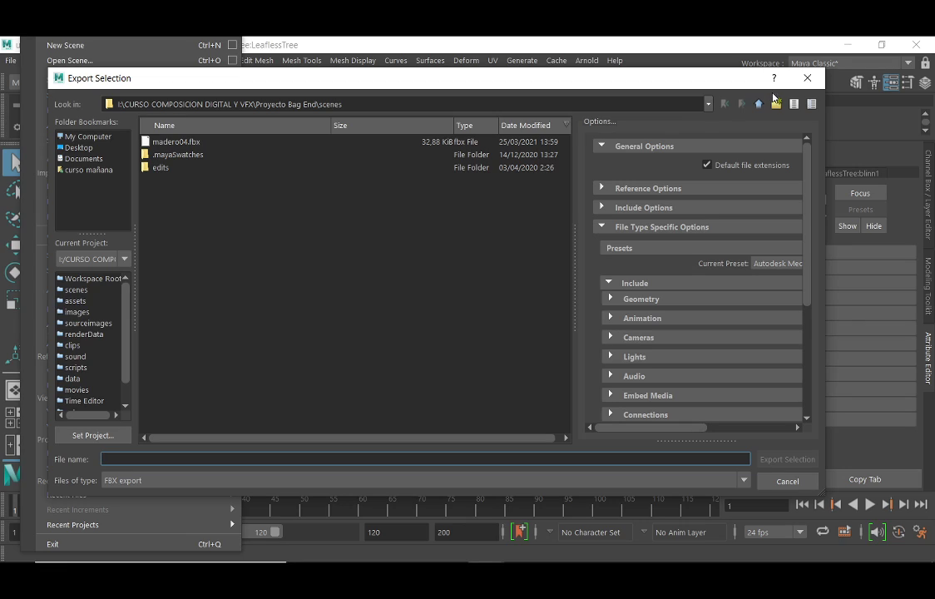
double_click(351, 106)
key(End)
key(shift+Left)
key(shift+Left)
key(shift+Left)
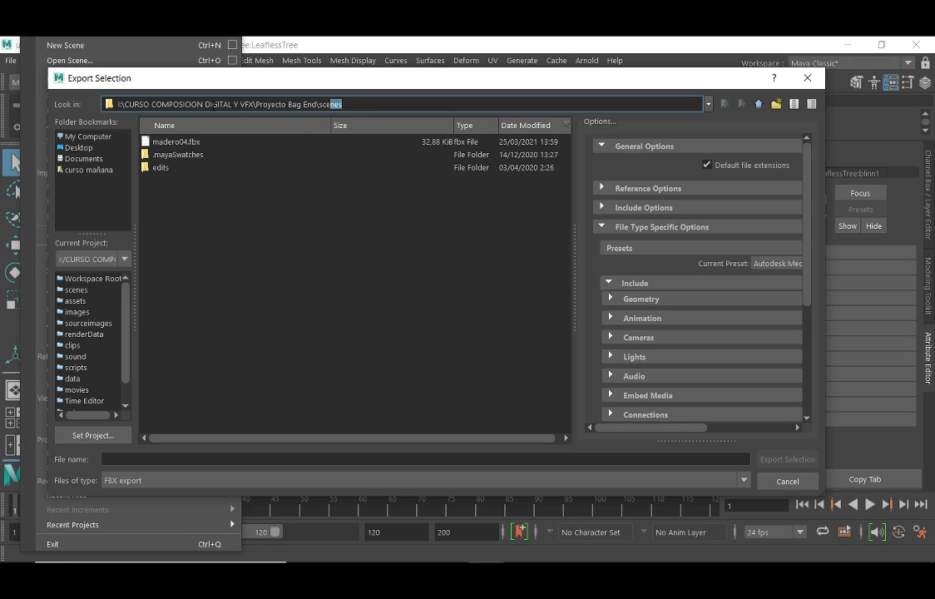
click(75, 301)
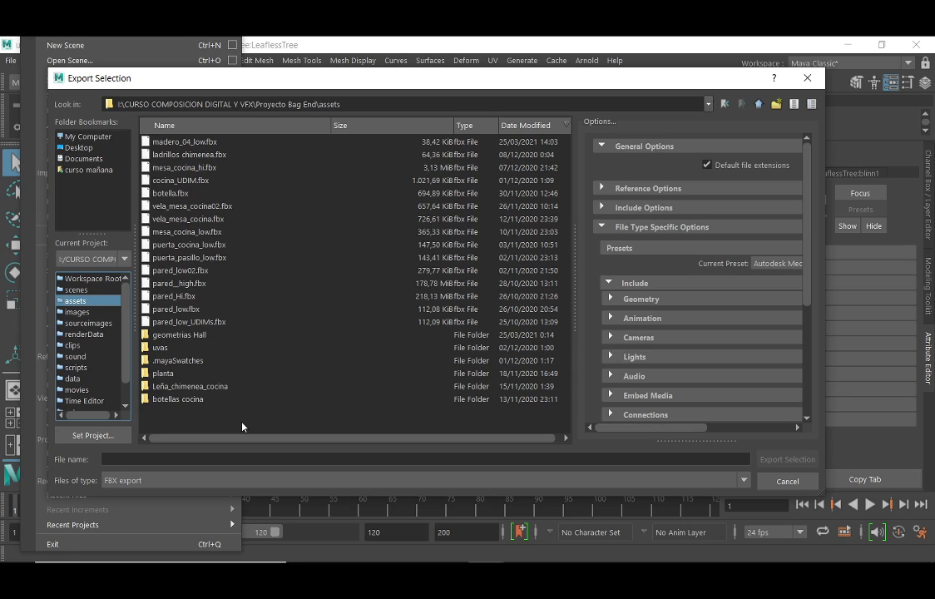
click(743, 480)
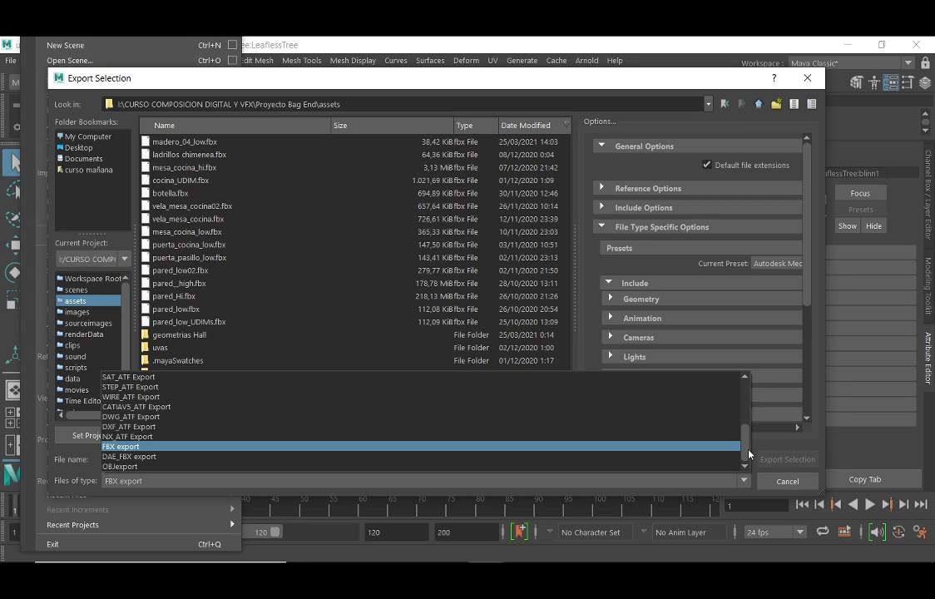
drag(749, 455, 736, 469)
click(725, 496)
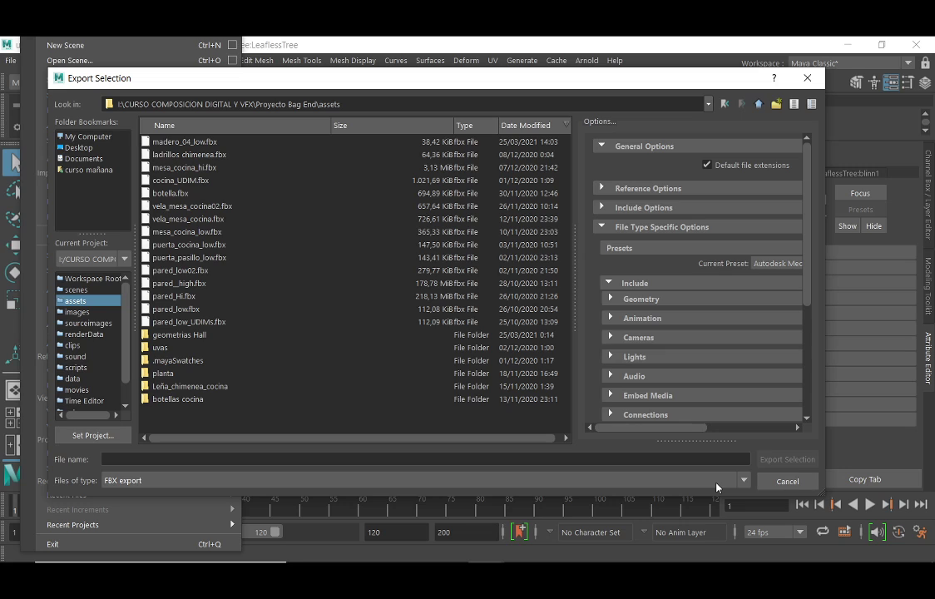
click(807, 77)
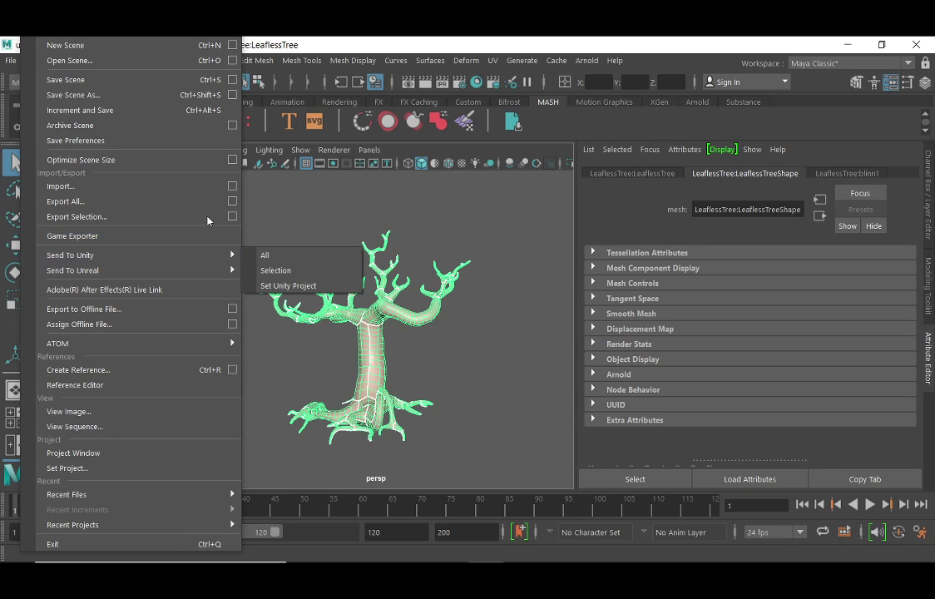
Reselect the tree, restore the Maya window to a smaller size, move it aside and quit Maya
click(310, 209)
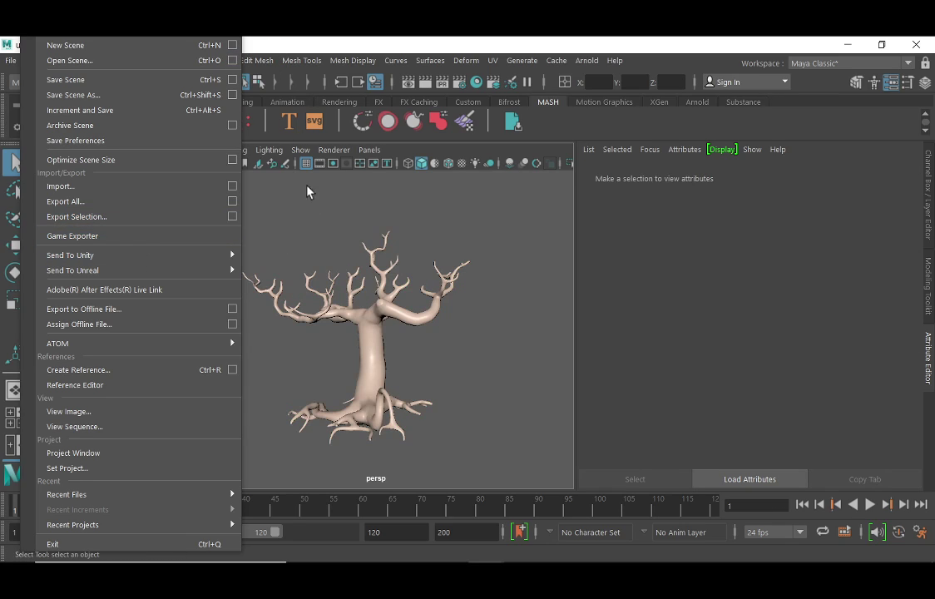
click(372, 362)
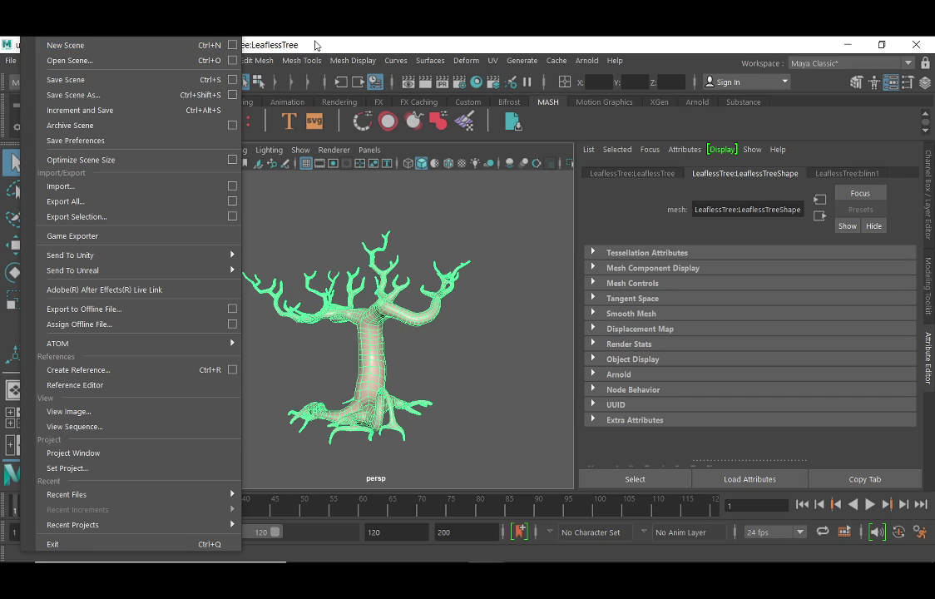
double_click(483, 45)
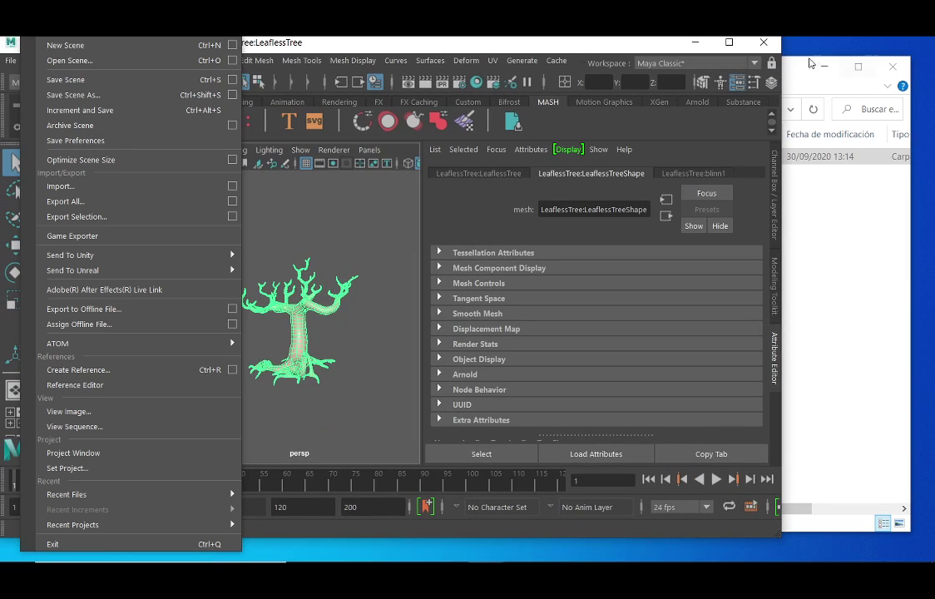
drag(511, 52, 575, 169)
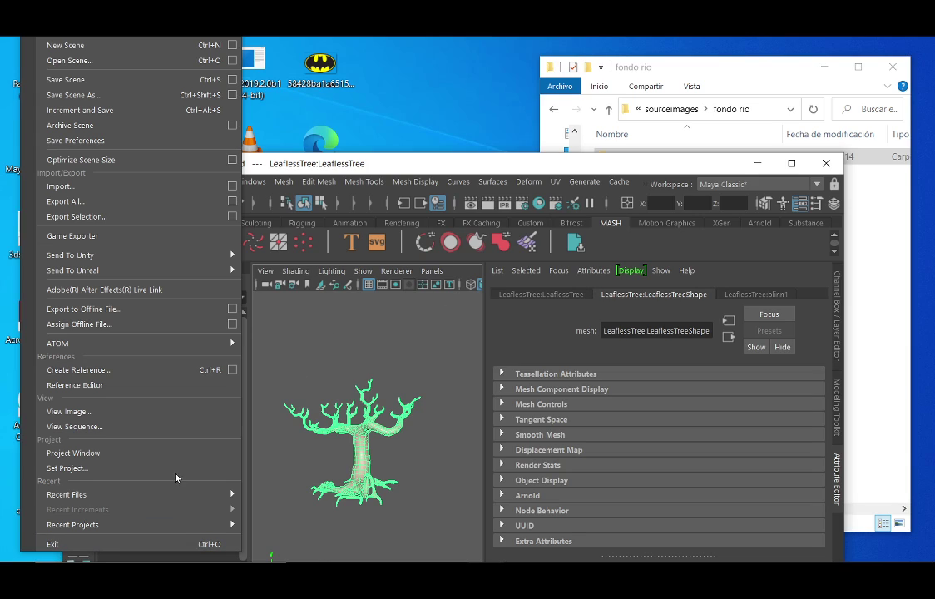
click(52, 545)
click(485, 316)
key(ctrl+q)
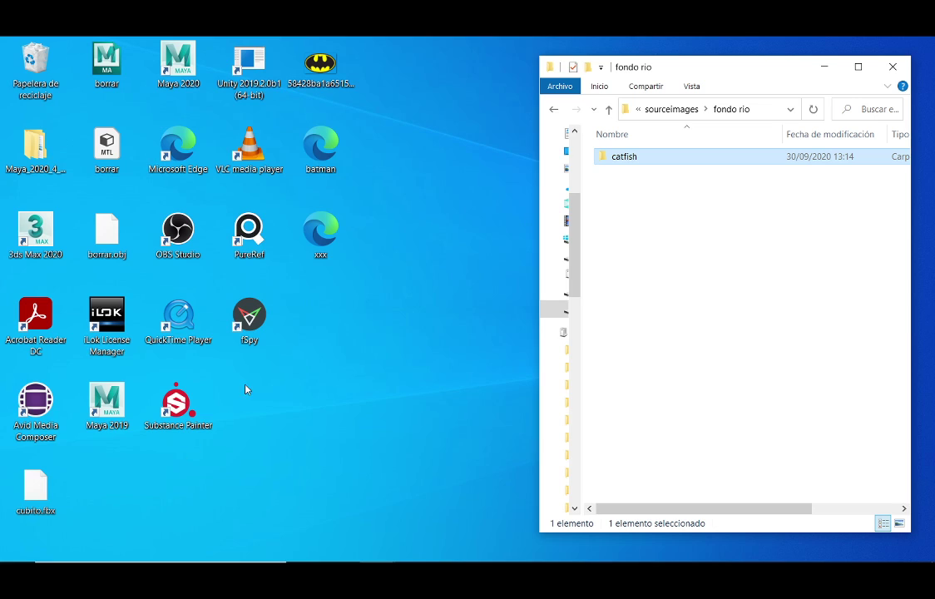
Search Windows for "may", launch Maya 2020 and maximize its window
mouse_move(200, 566)
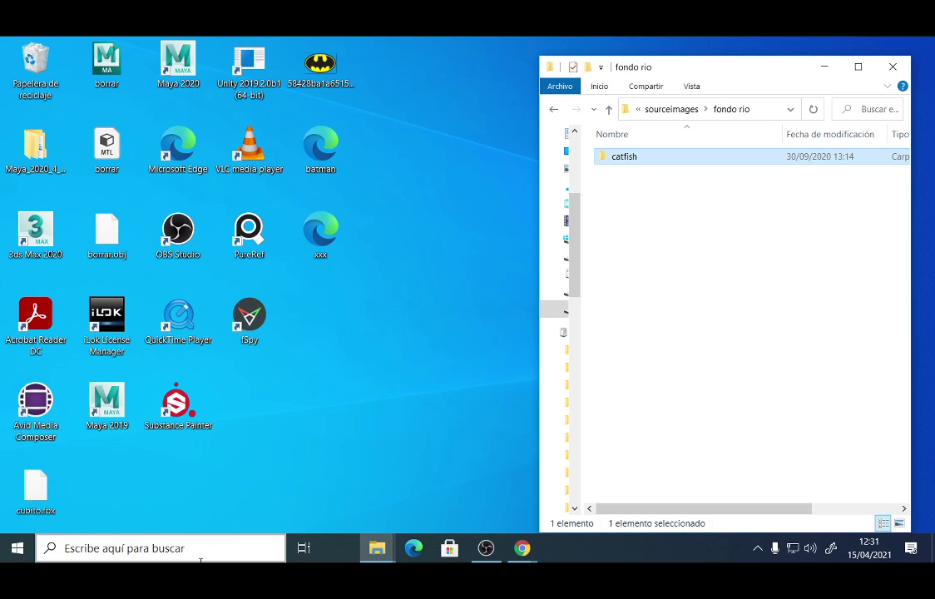
click(486, 549)
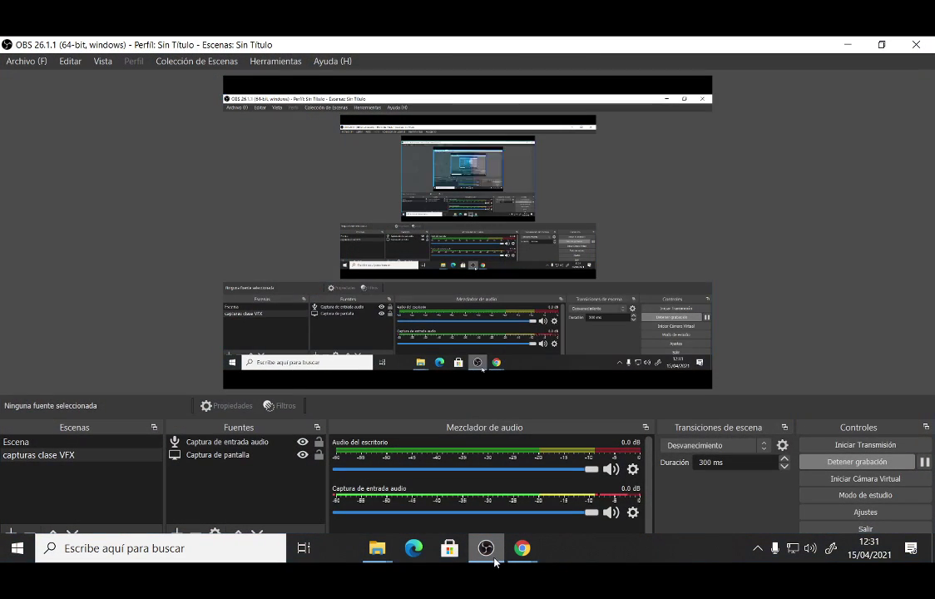
click(847, 44)
mouse_move(44, 563)
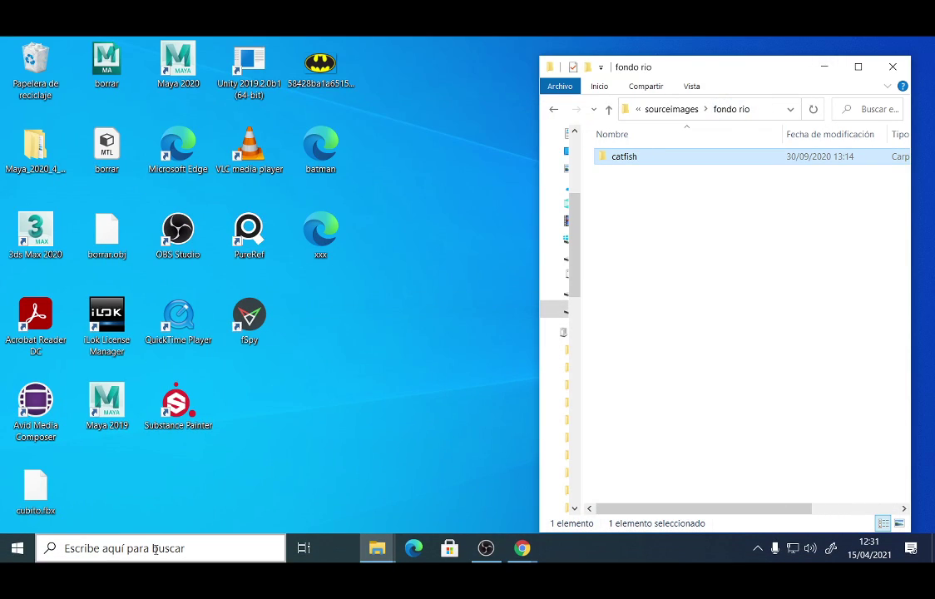
click(146, 548)
text(may)
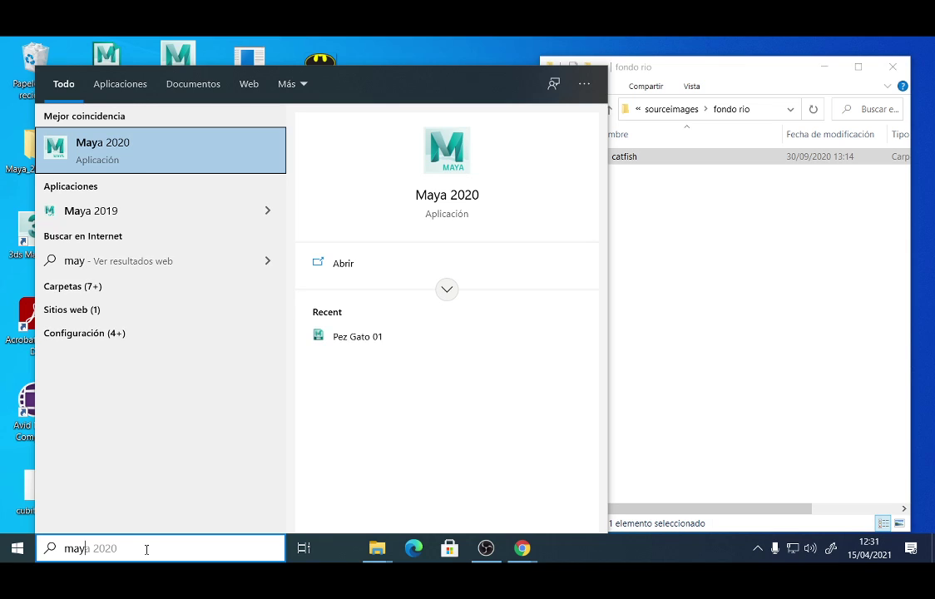
key(Return)
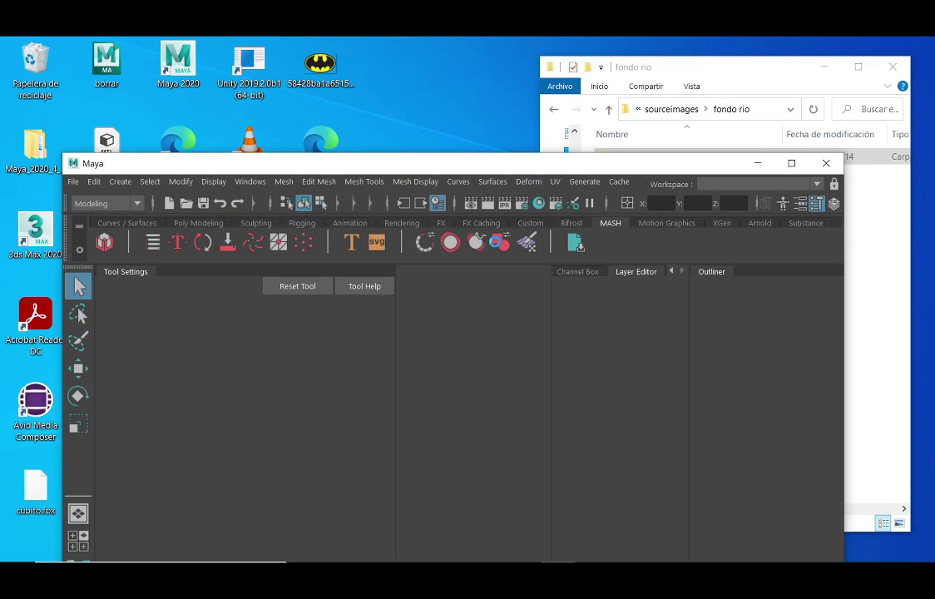
click(791, 163)
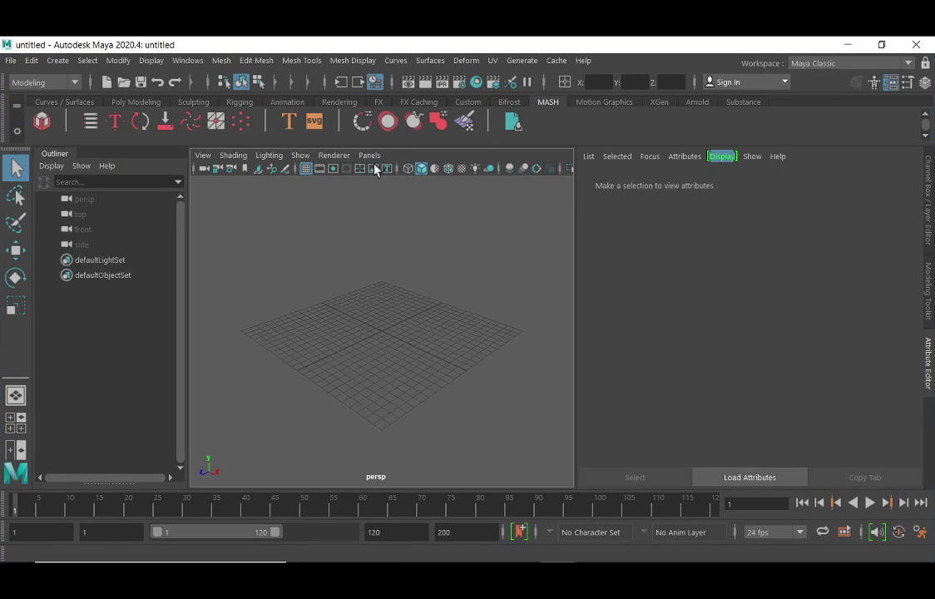
Bring LeaflessTree.ma from the Content Browser's Sculpting_Base_Meshes Props into the empty scene and select the tree
click(182, 63)
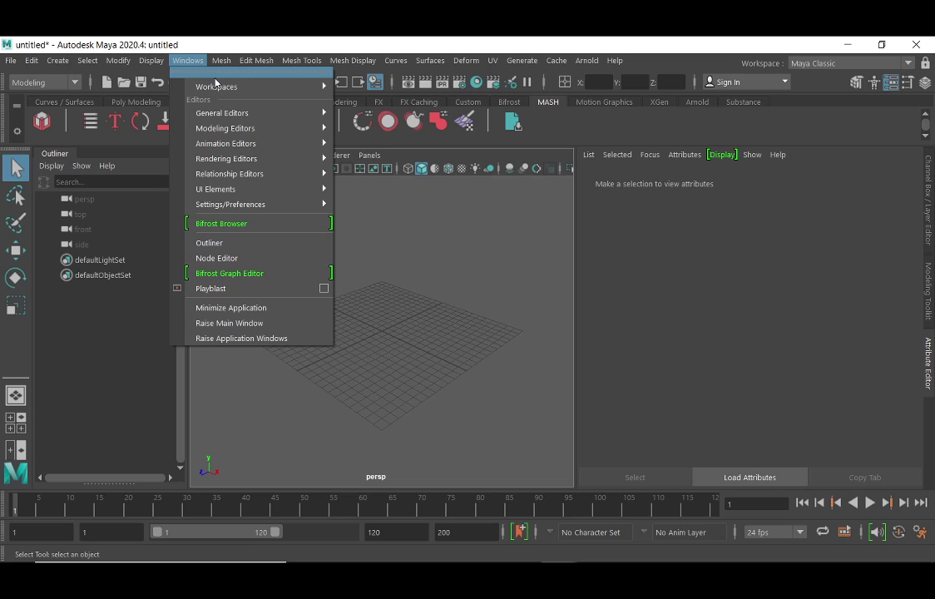
mouse_move(214, 88)
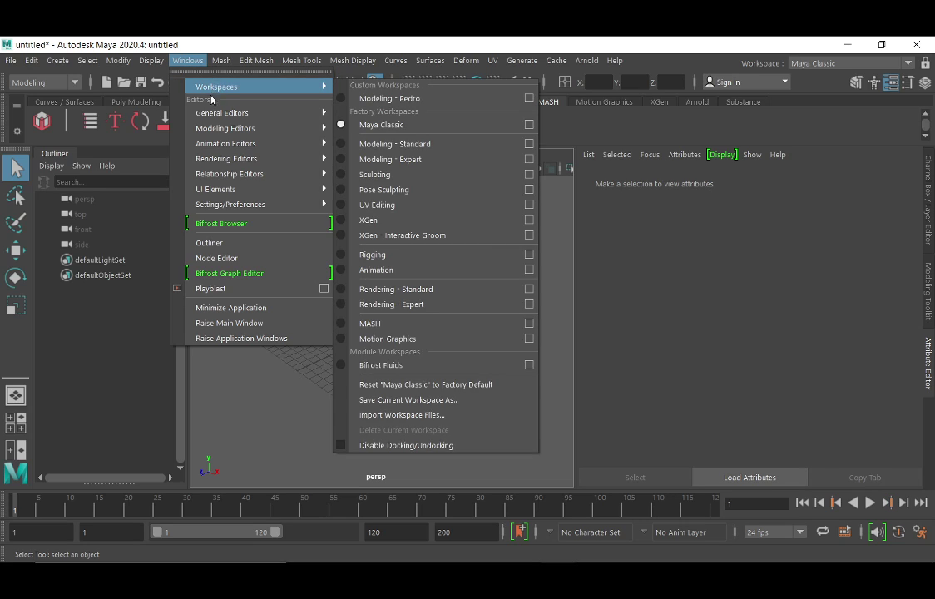
mouse_move(210, 114)
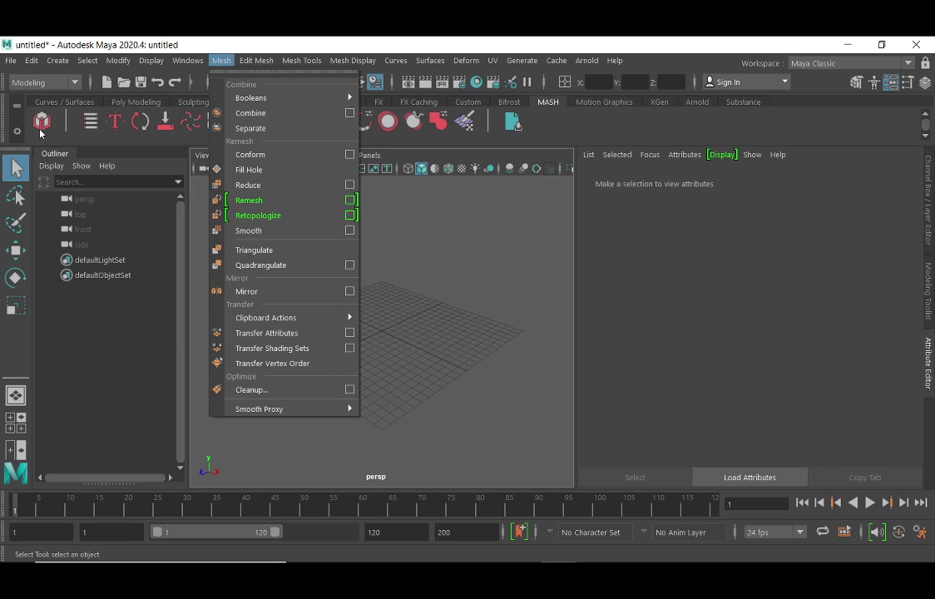
mouse_move(260, 63)
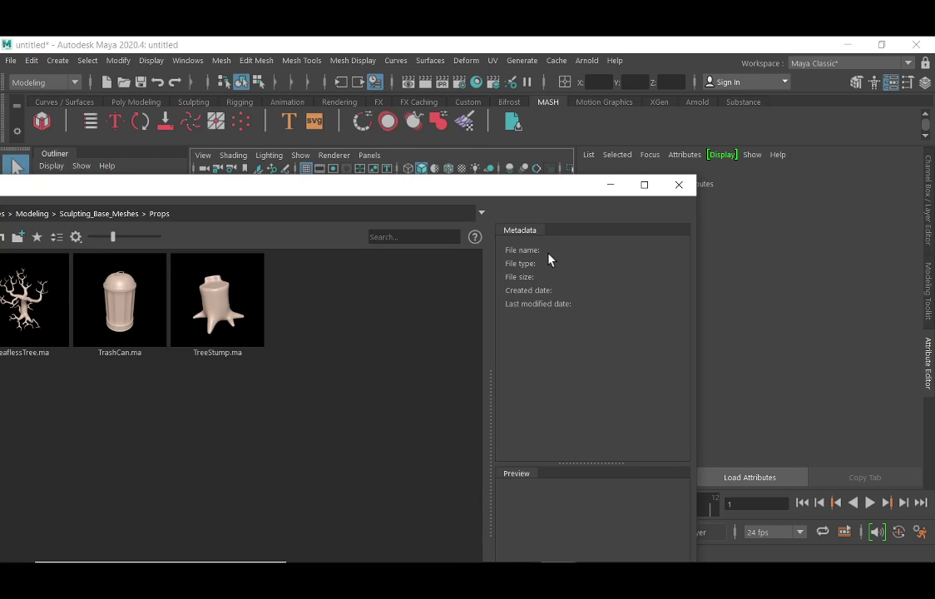
click(679, 184)
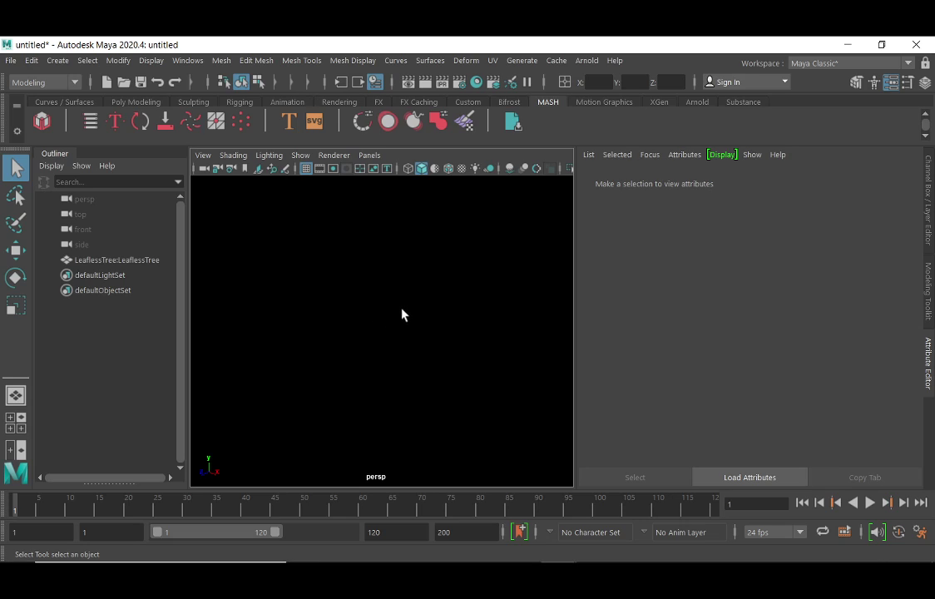
click(351, 306)
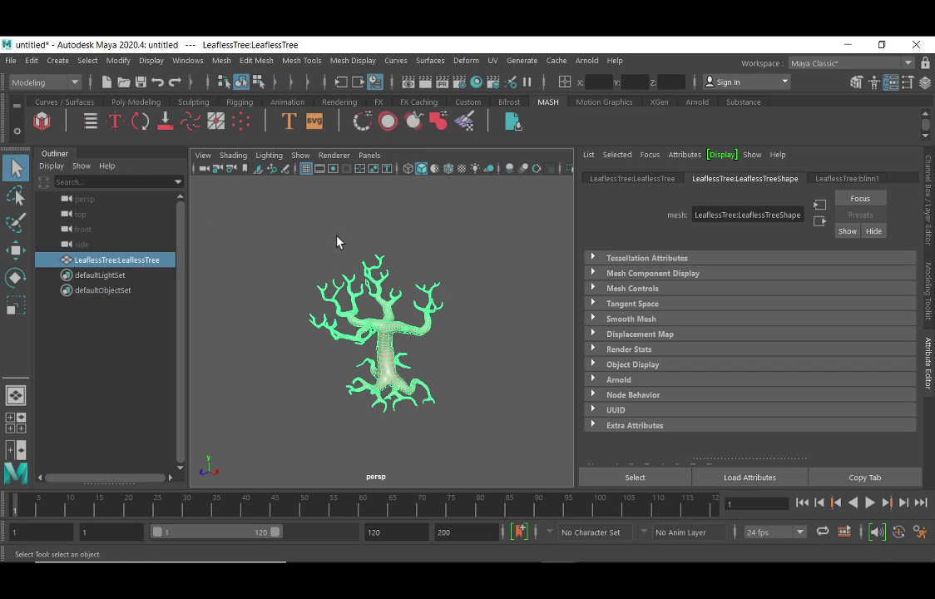
alt+drag(432, 271, 435, 341)
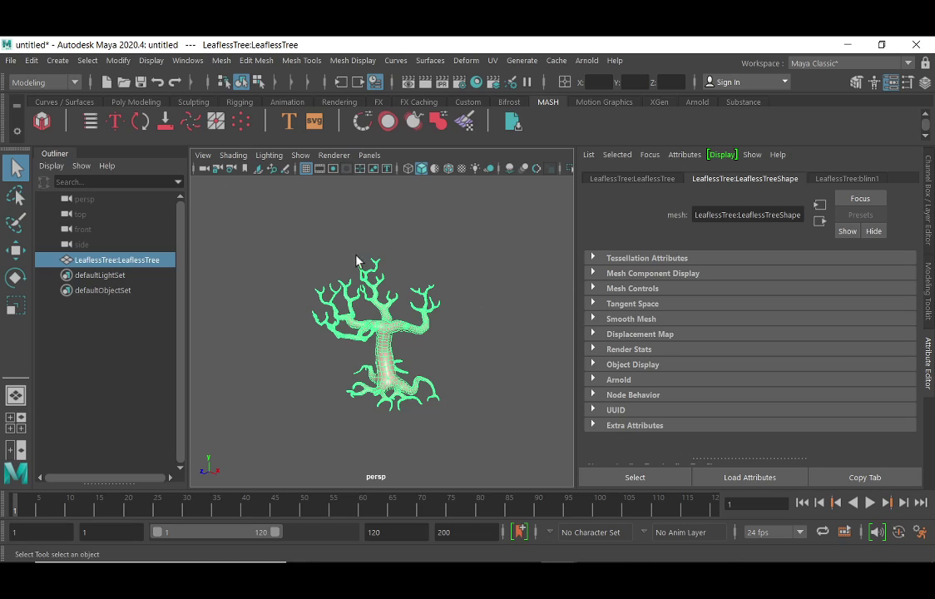
drag(366, 230, 460, 333)
drag(371, 324, 466, 256)
drag(362, 342, 441, 268)
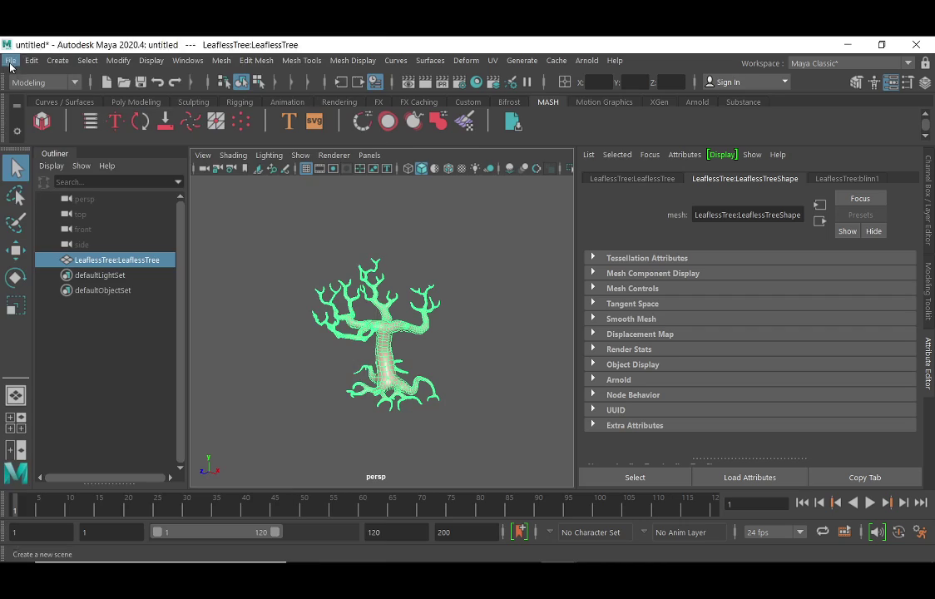
key(ctrl+n)
click(542, 265)
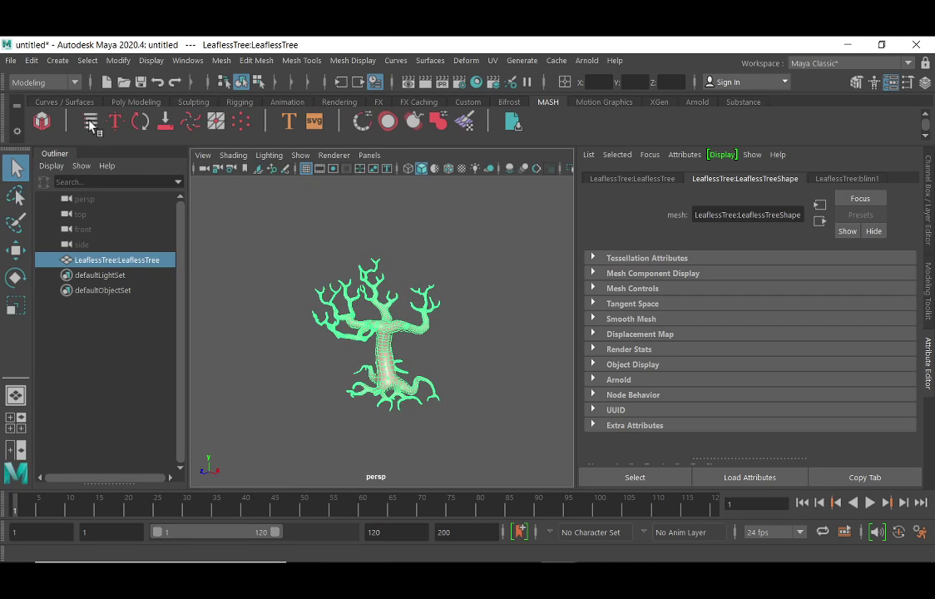
click(10, 61)
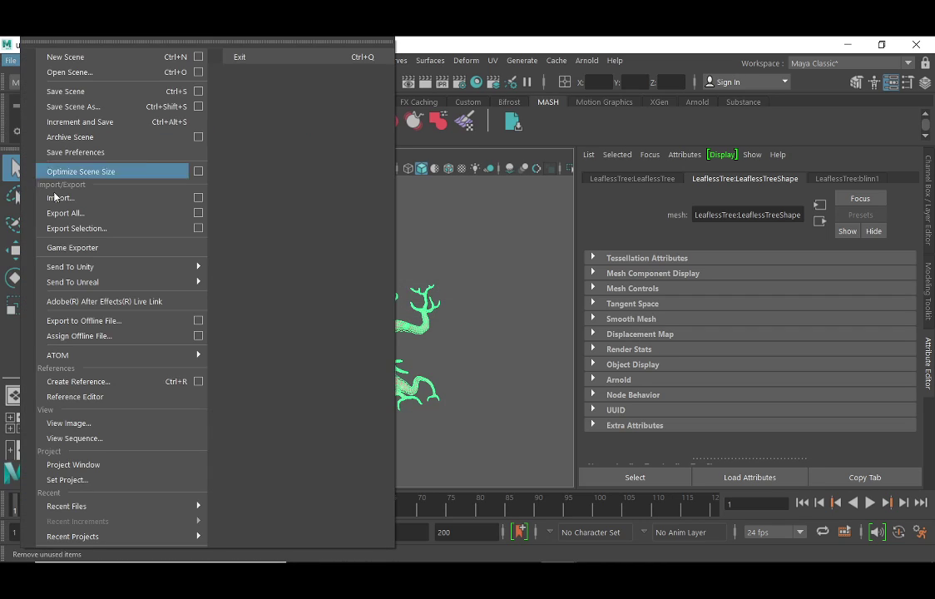
click(91, 228)
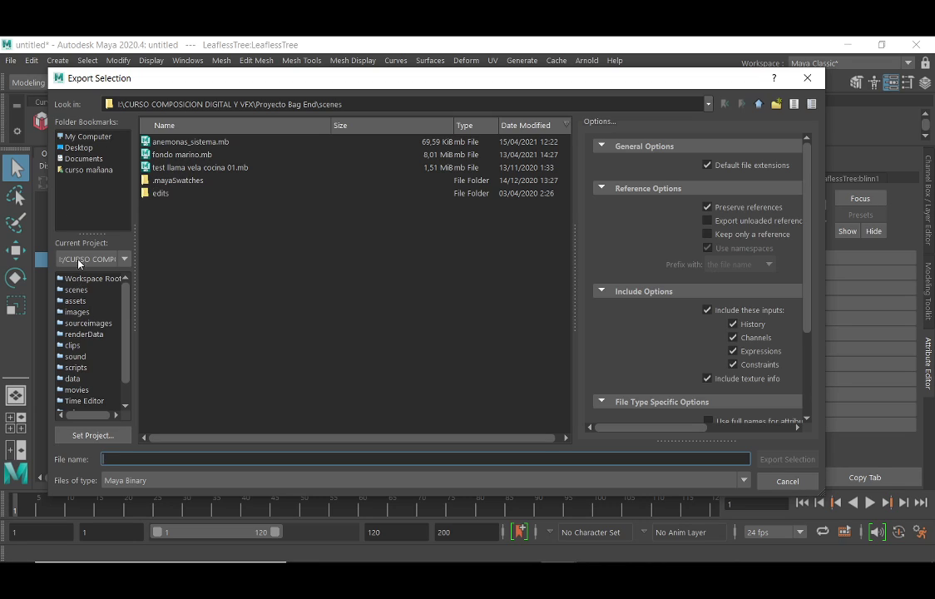
click(92, 136)
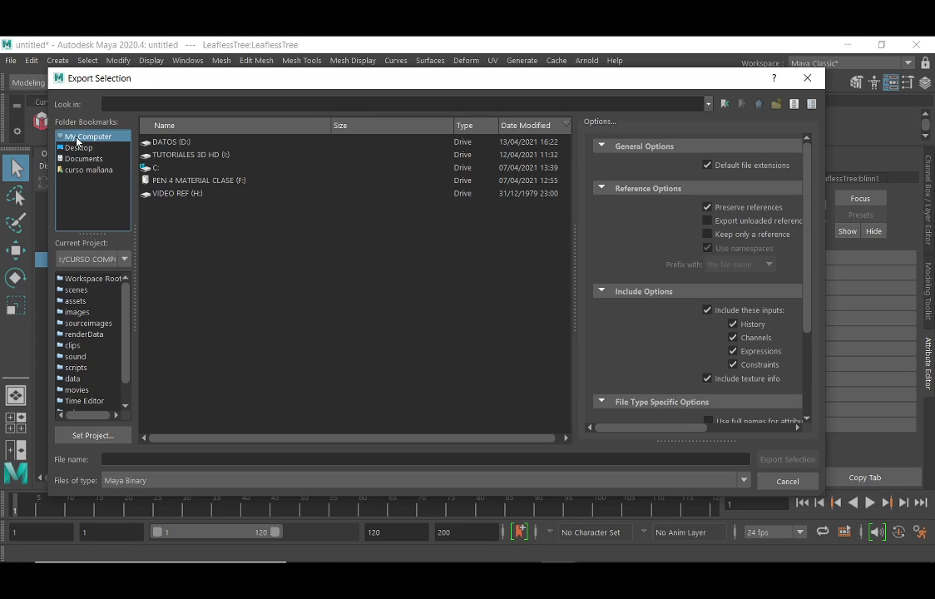
click(807, 77)
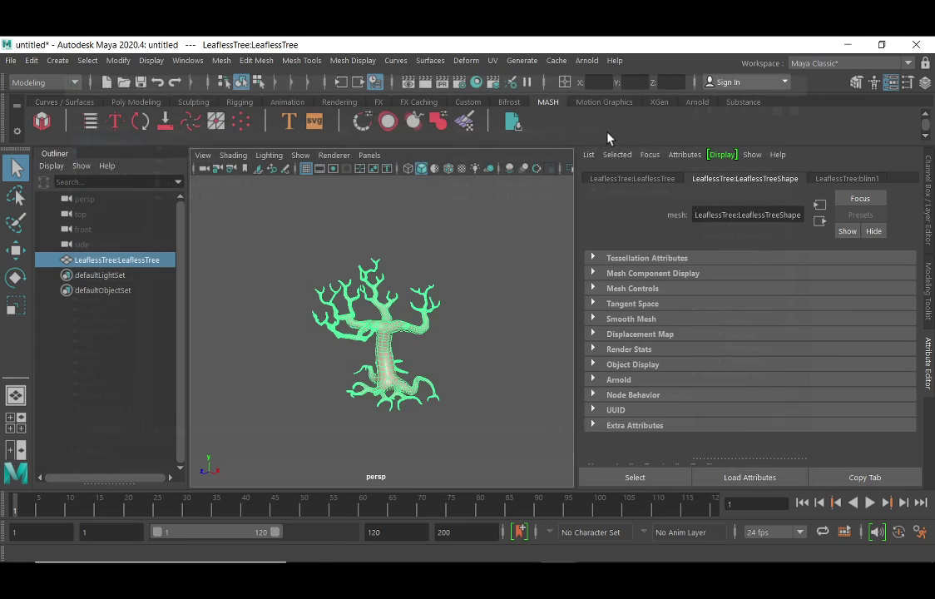
Set the current project to the Projecto_BagEnd folder inside VFX2021 on the TUTORIALES 3D HD (I:) drive
click(11, 61)
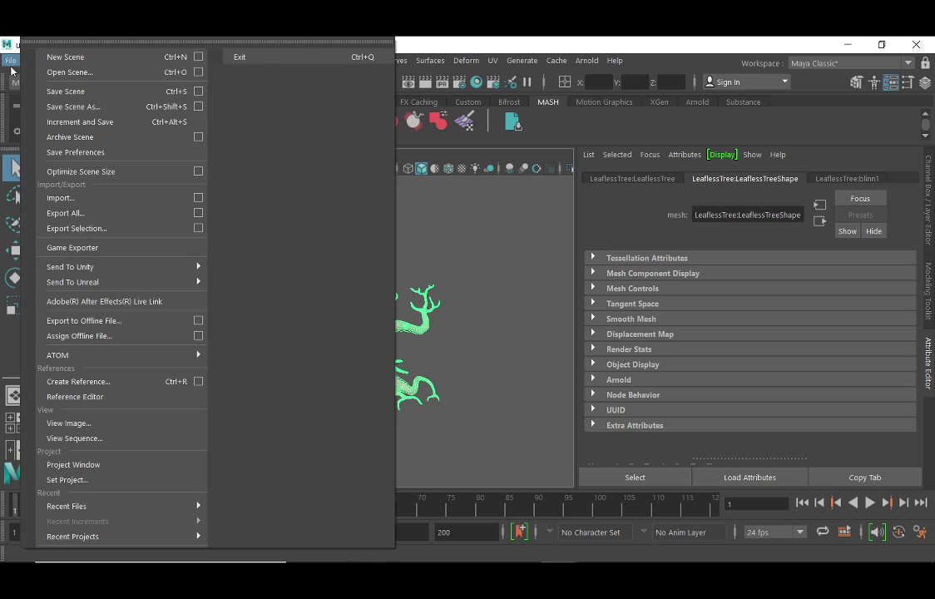
click(80, 480)
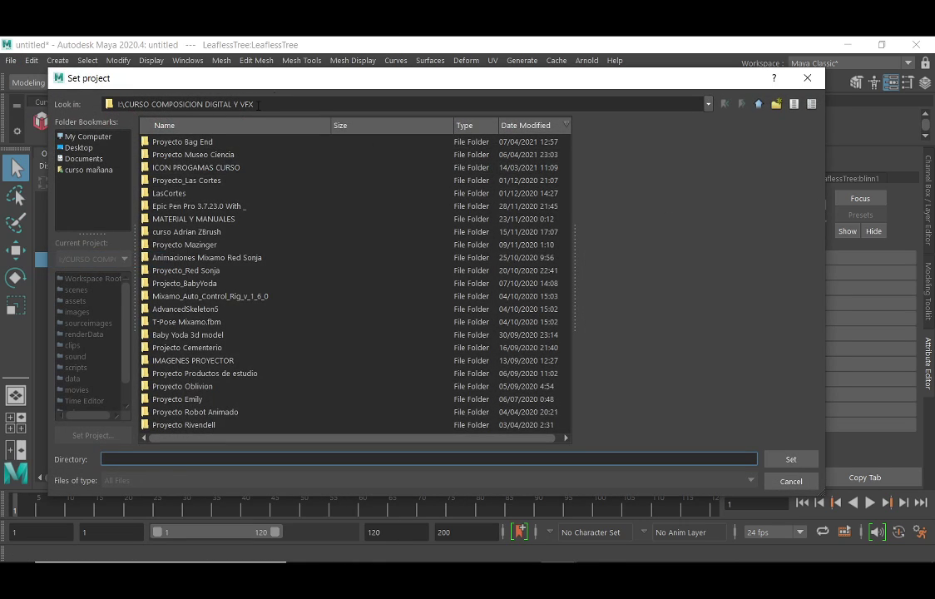
click(86, 138)
click(153, 155)
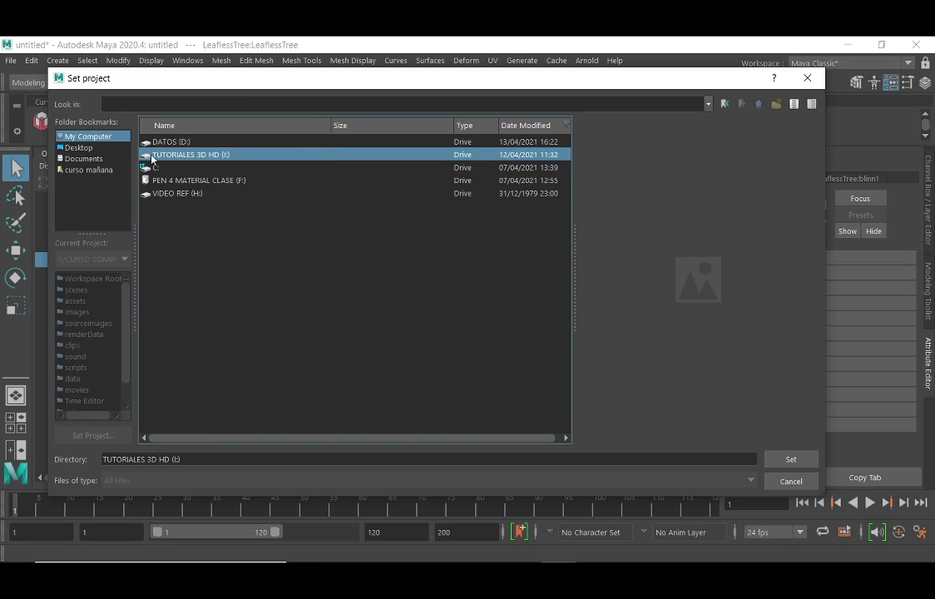
double_click(153, 156)
click(168, 155)
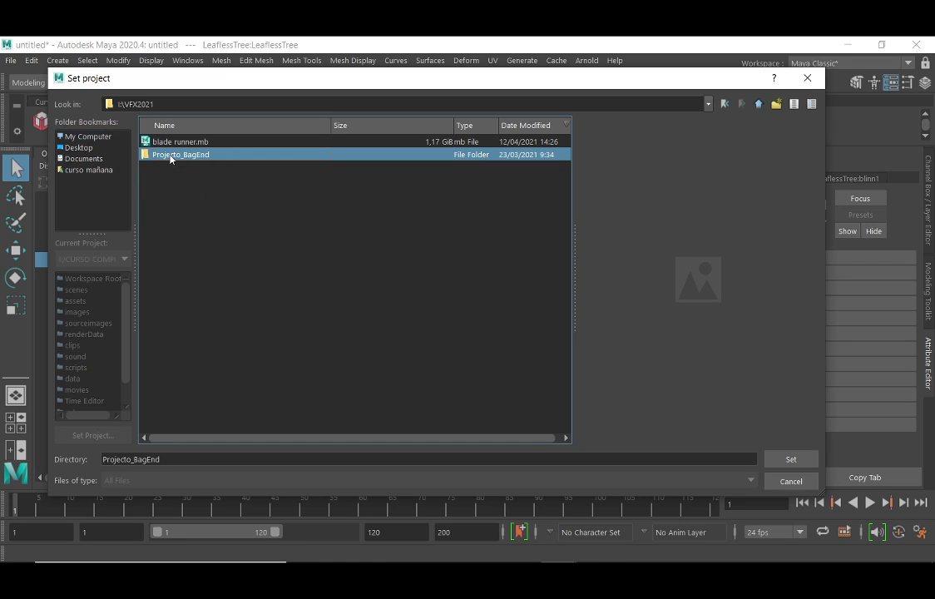
click(788, 459)
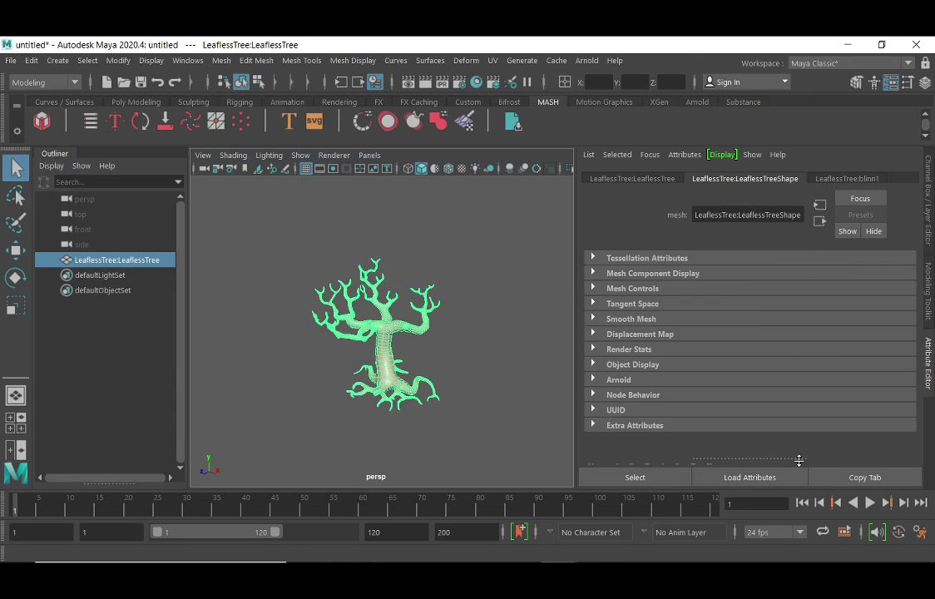
Start an Export Selection of the tree and choose the project's assets folder as the destination
click(11, 60)
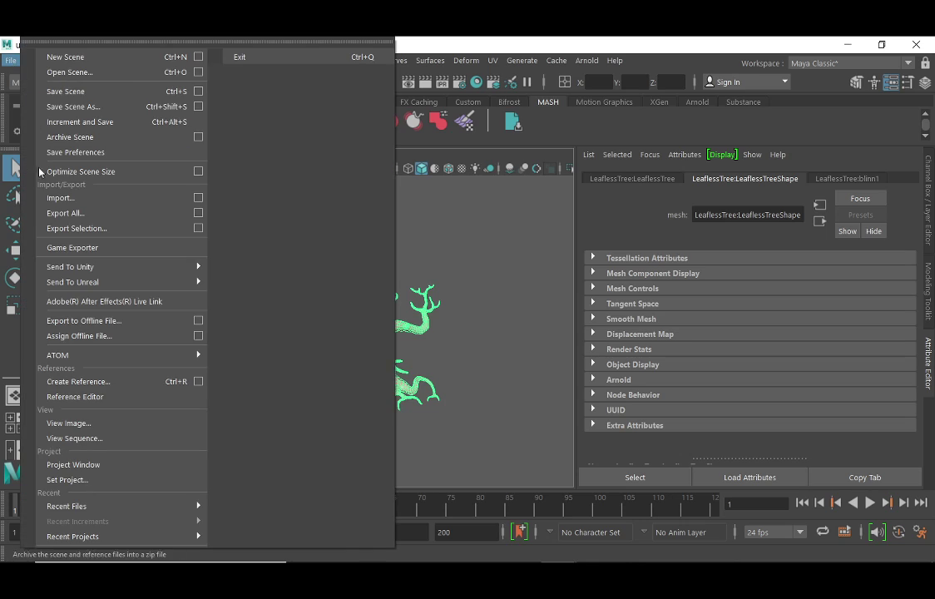
click(79, 228)
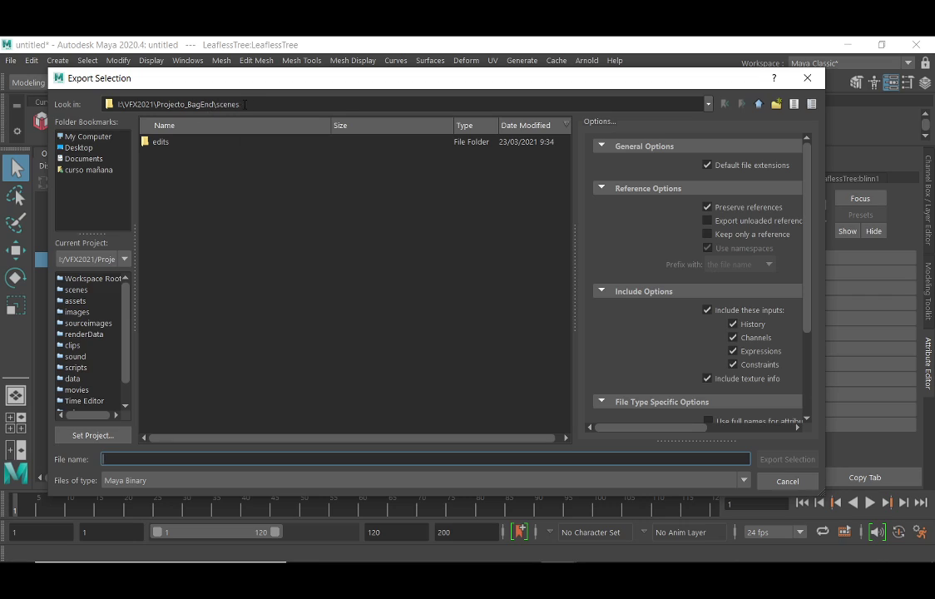
click(229, 104)
double_click(229, 104)
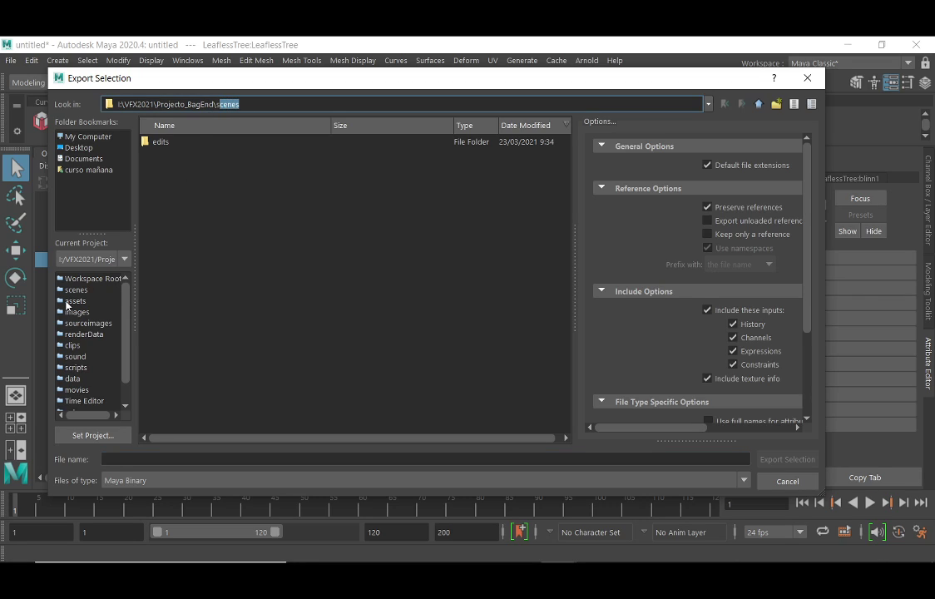
click(63, 302)
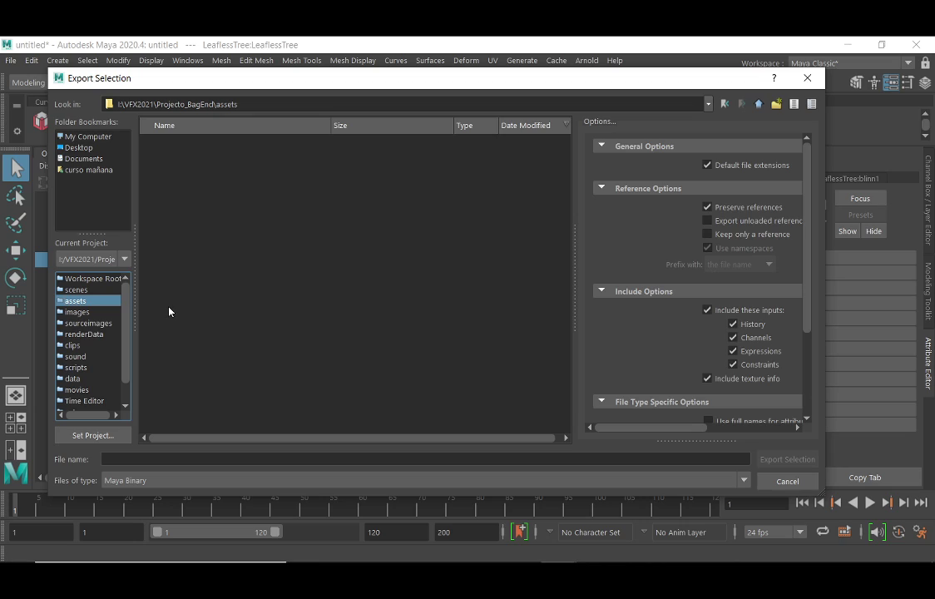
Name the file arbol_low, set its type to FBX export and export the selected tree
click(124, 458)
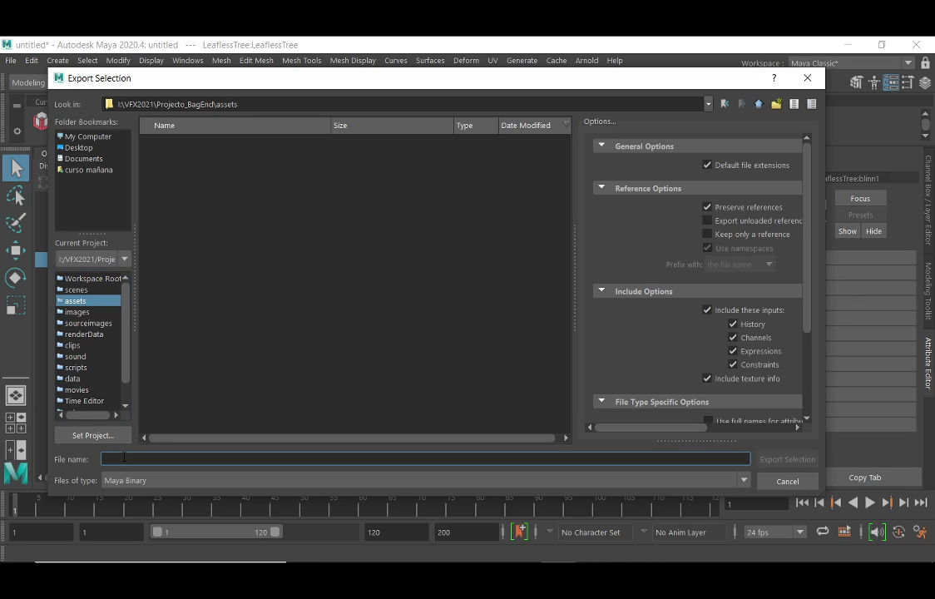
text(ar)
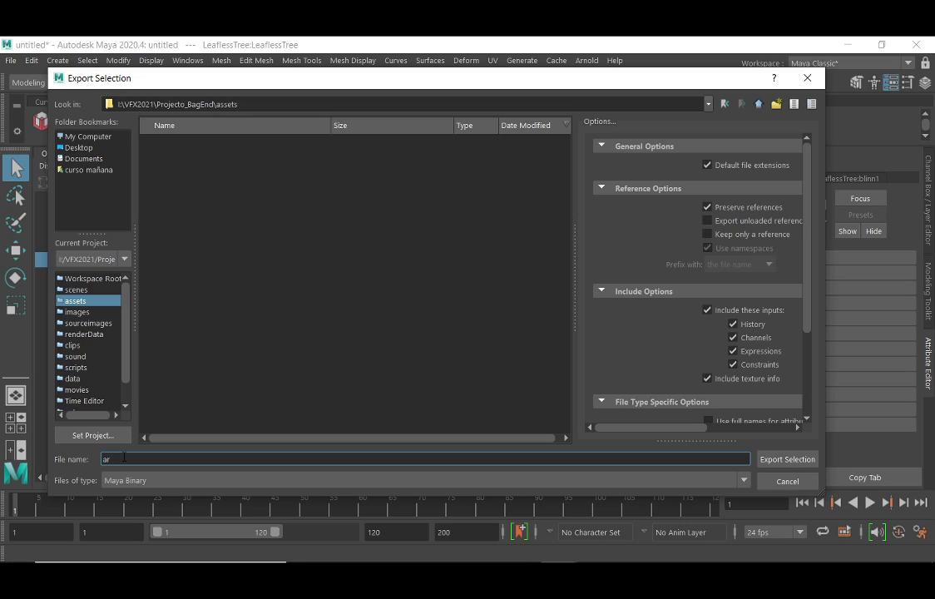
text(bol_low)
click(789, 466)
click(744, 482)
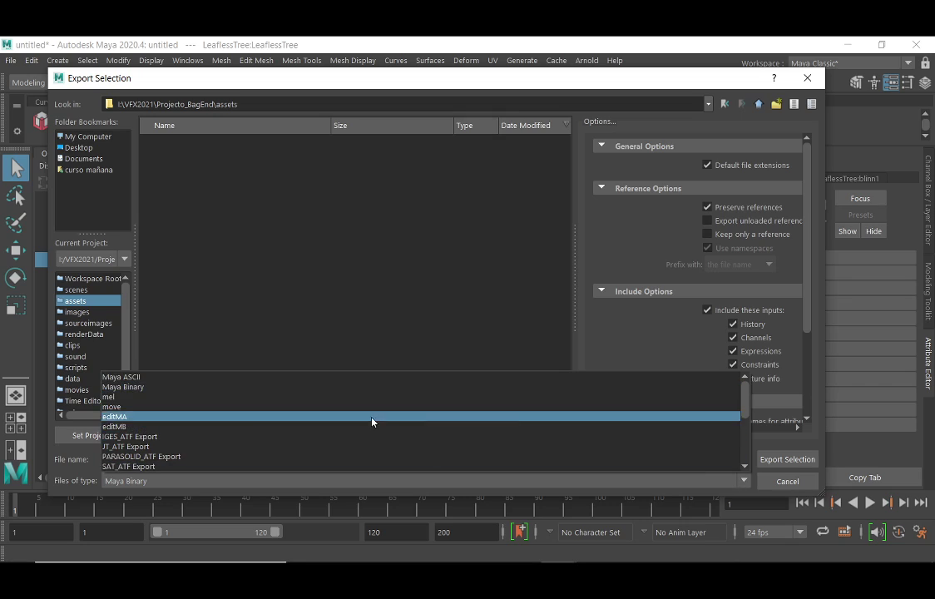
drag(747, 402, 681, 447)
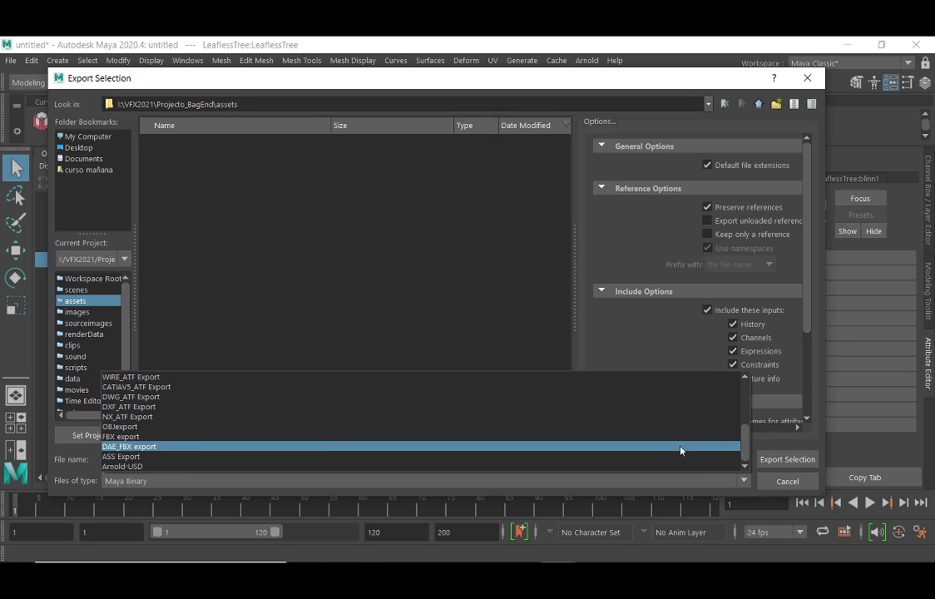
click(138, 437)
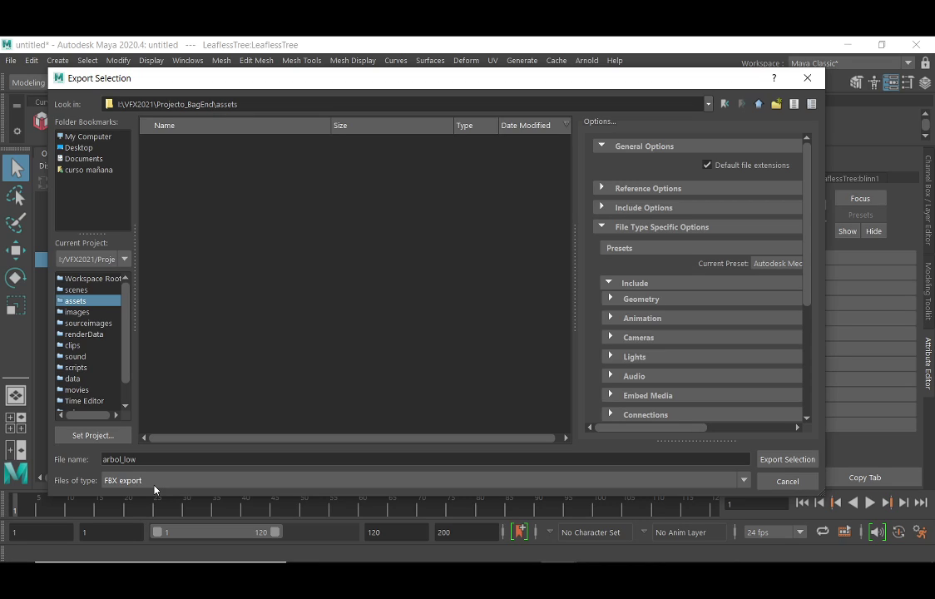
click(787, 459)
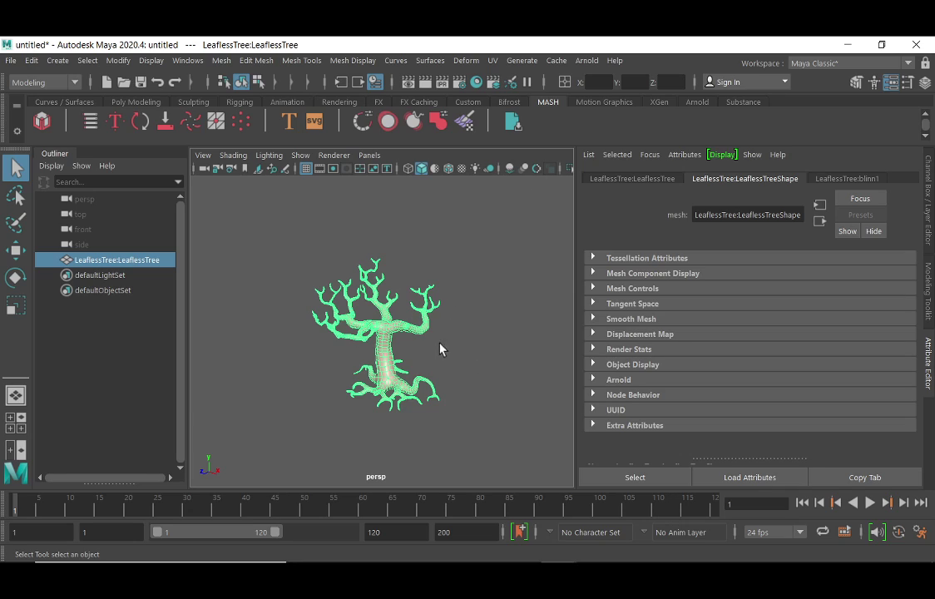
Delete the tree from the scene, then create a polygon sphere and frame it in the perspective view
alt+right_drag(417, 350, 480, 353)
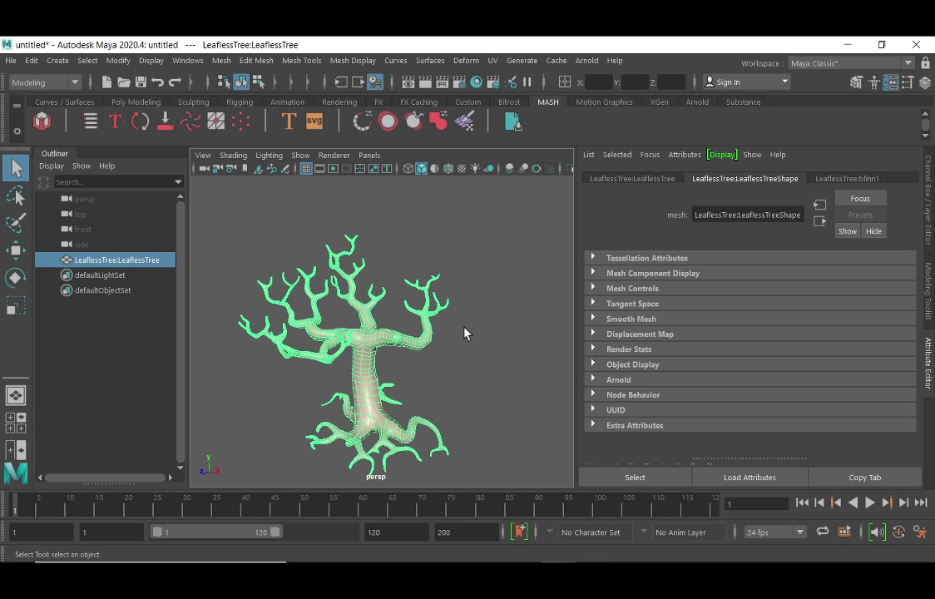
key(Delete)
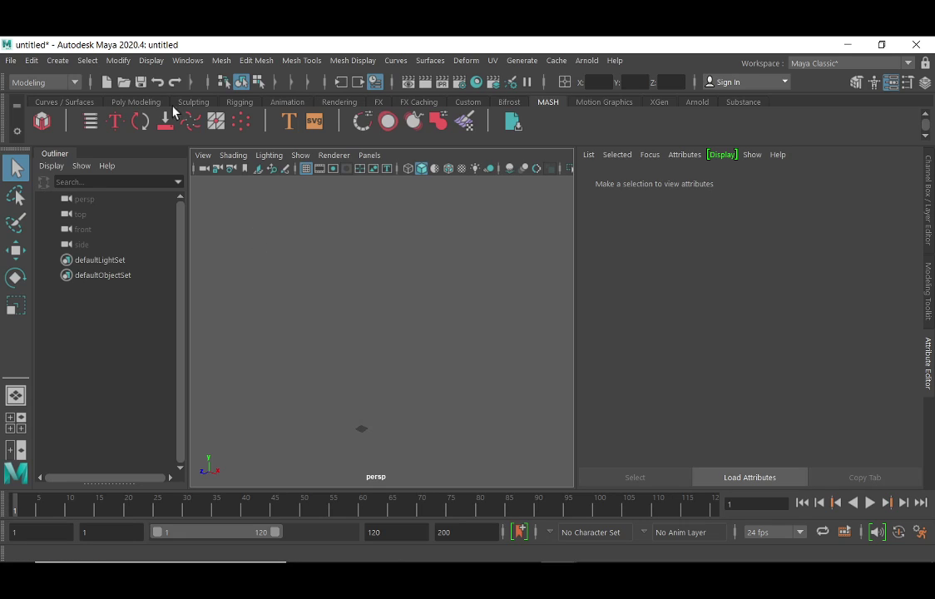
click(56, 61)
mouse_move(147, 114)
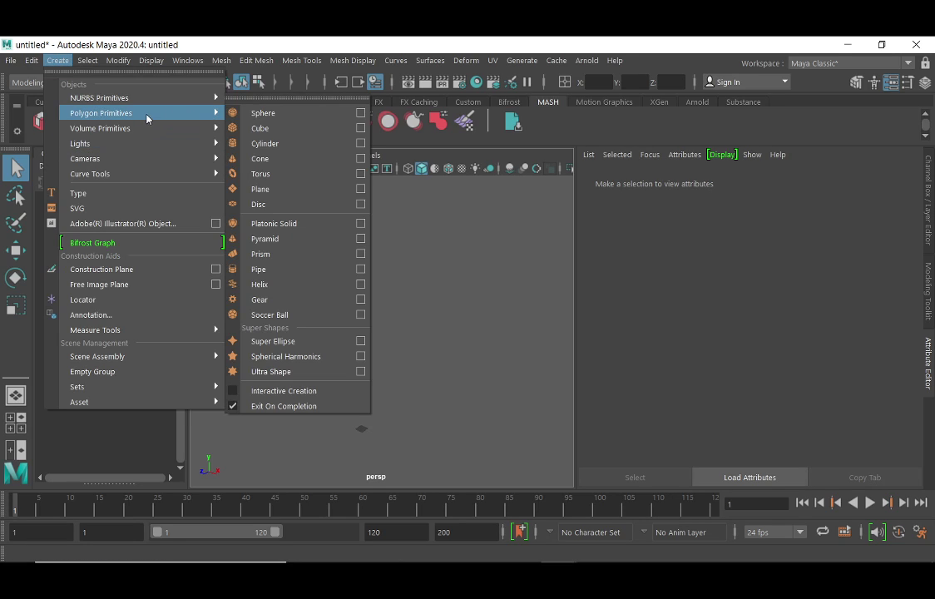
click(266, 114)
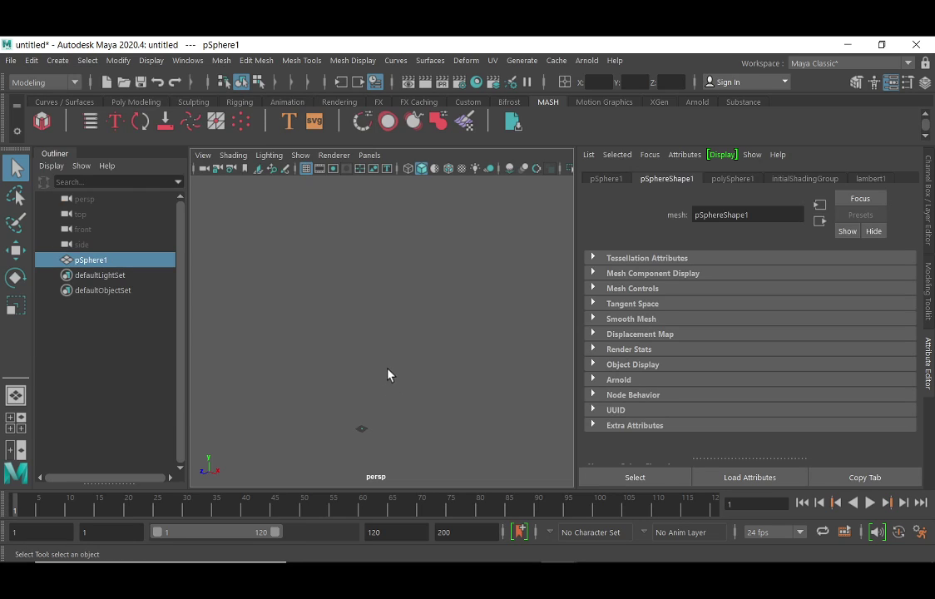
key(f)
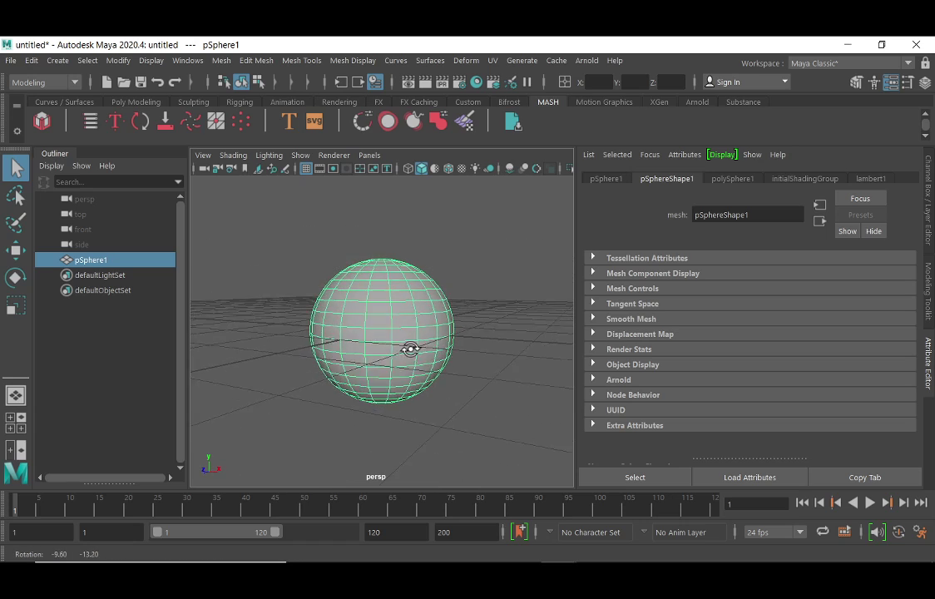
Select a horizontal edge loop on the sphere's upper half and scale it uniformly outward into a protruding ridge, then clear the selection
alt+right_drag(440, 368, 488, 339)
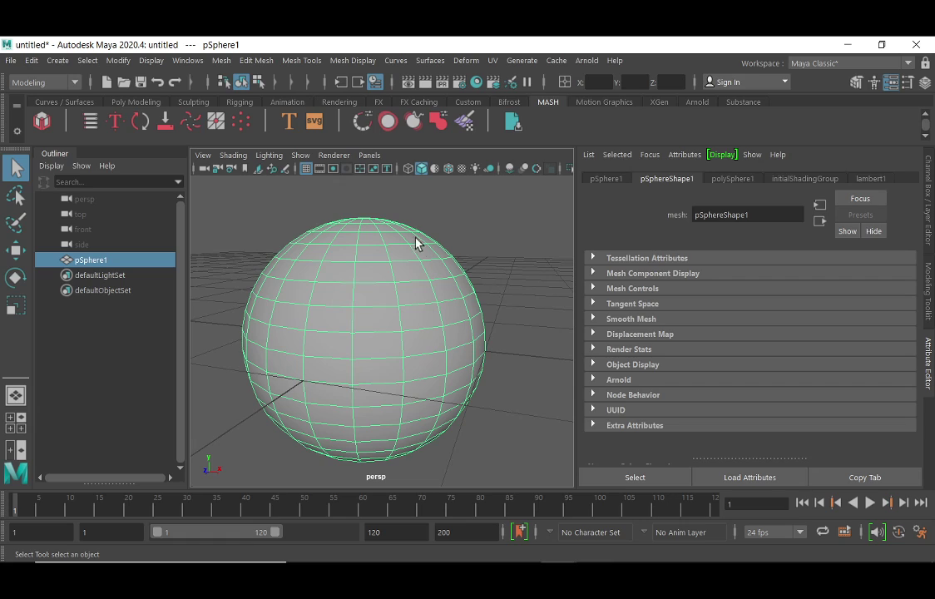
alt+drag(409, 311, 441, 293)
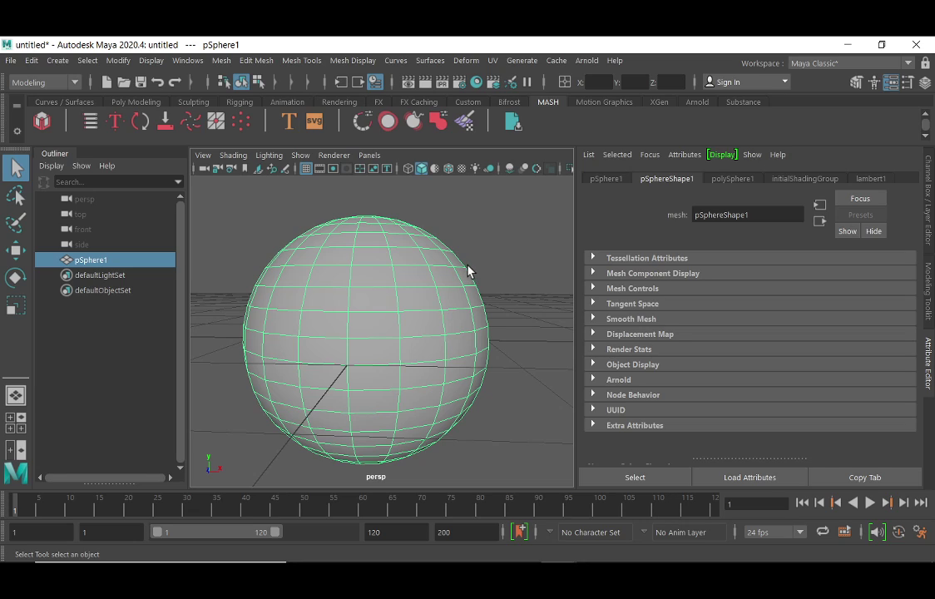
alt+drag(452, 317, 455, 265)
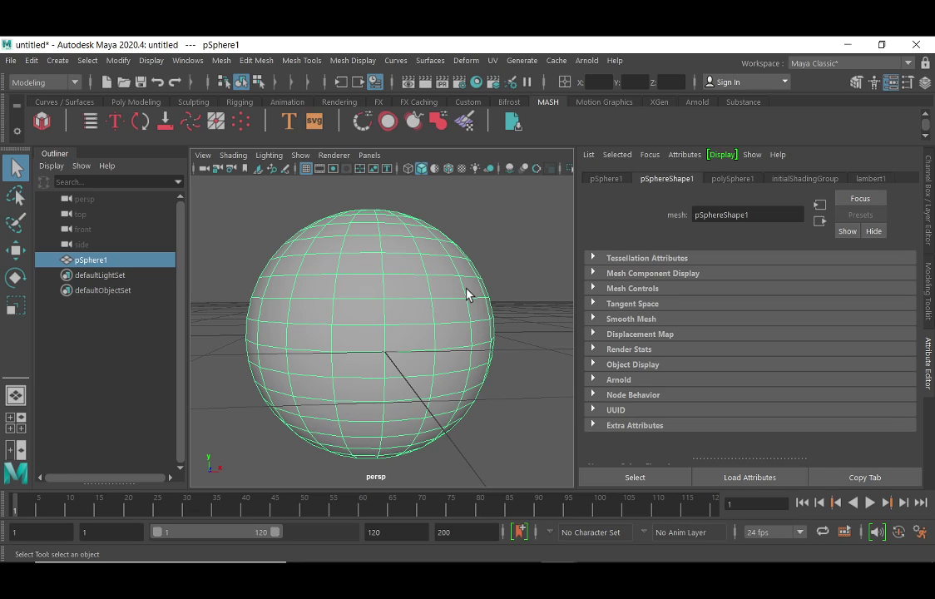
alt+drag(467, 282, 449, 295)
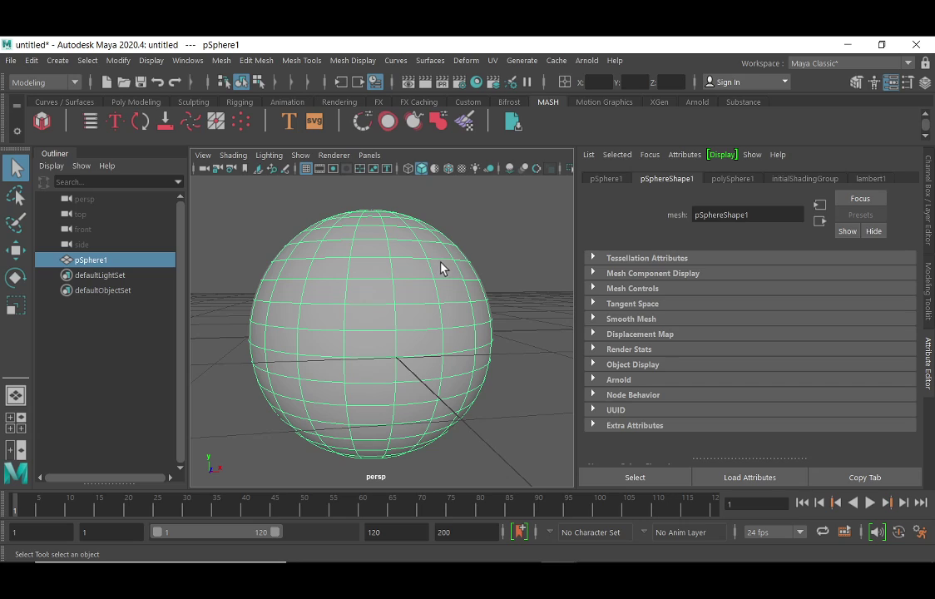
right_click(441, 267)
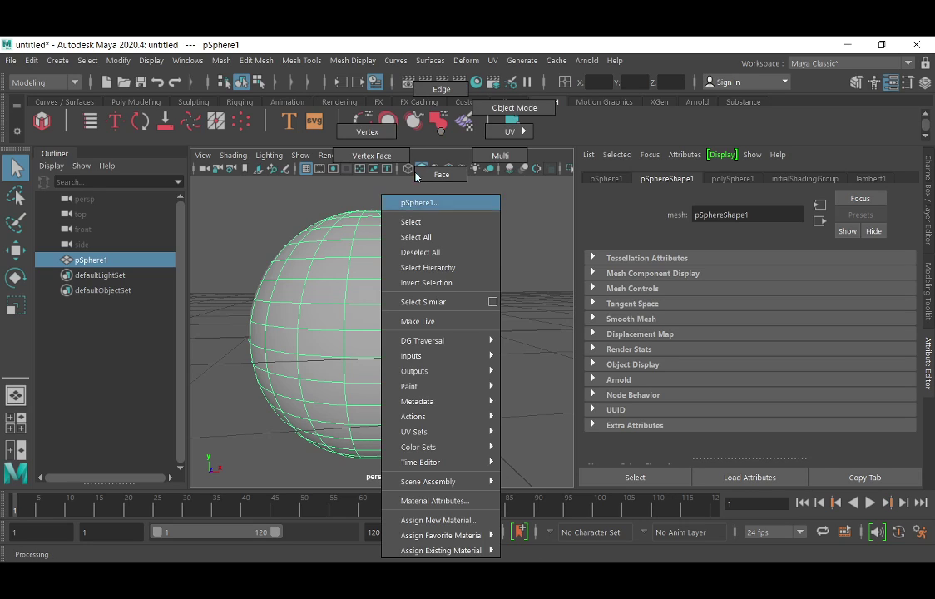
click(441, 89)
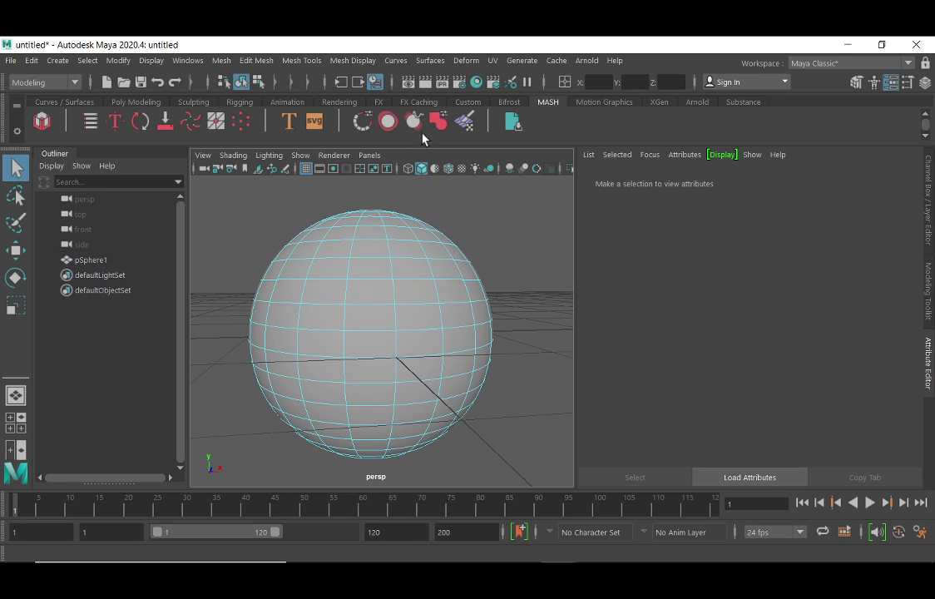
double_click(424, 280)
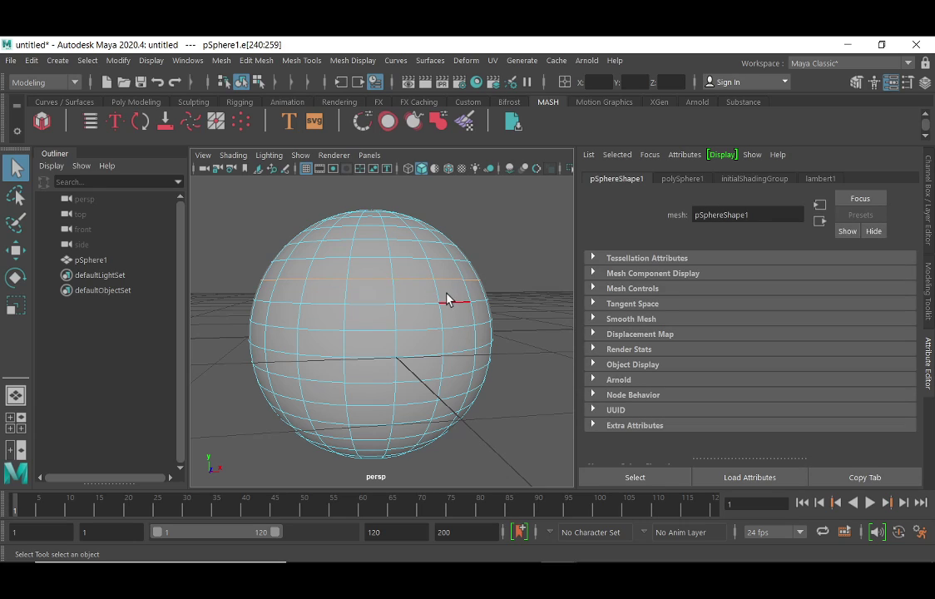
click(15, 306)
alt+drag(392, 324, 408, 348)
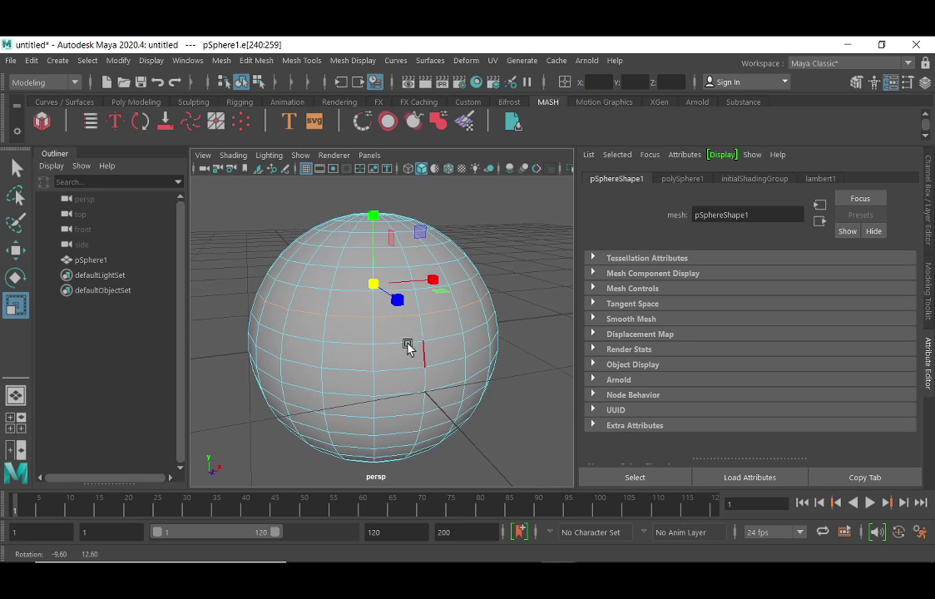
drag(376, 286, 461, 321)
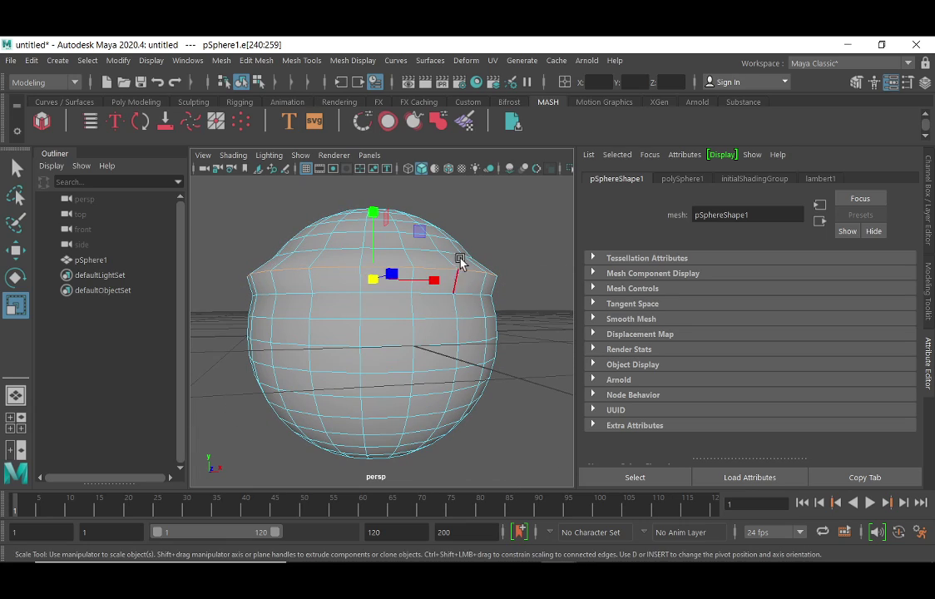
click(507, 215)
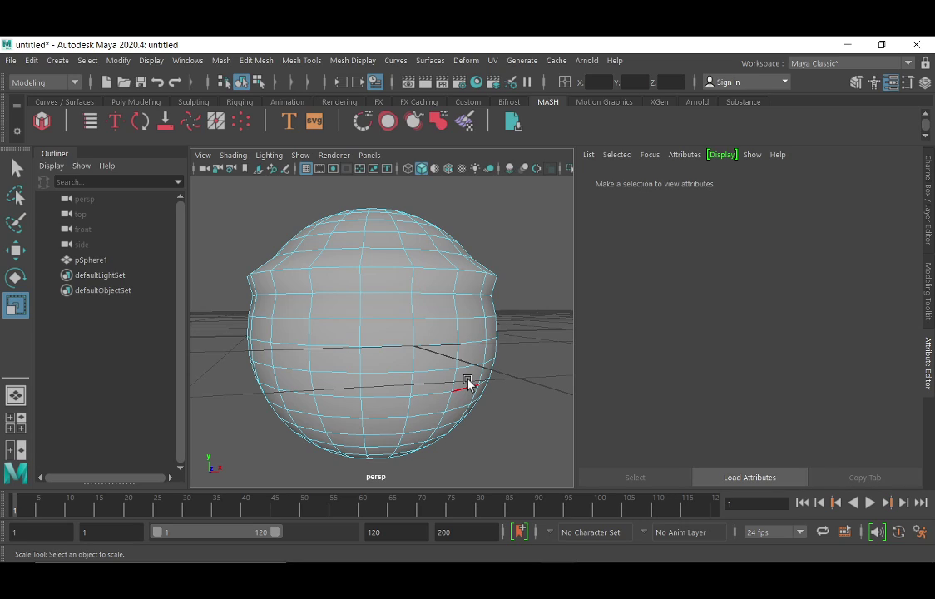
Display the edited sphere with smooth mesh preview
alt+drag(468, 383, 457, 331)
scroll(480, 323, up, 5)
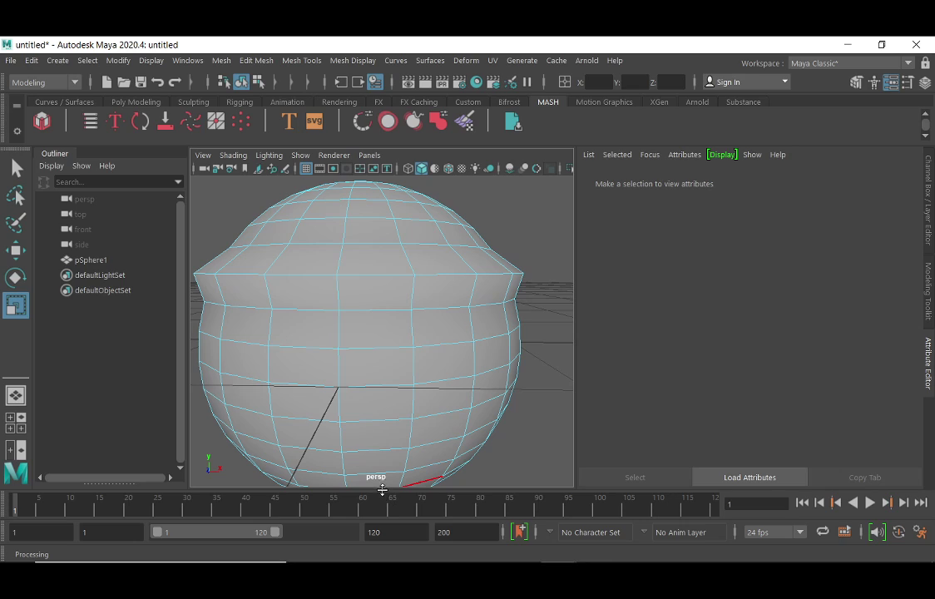
key(ctrl+z)
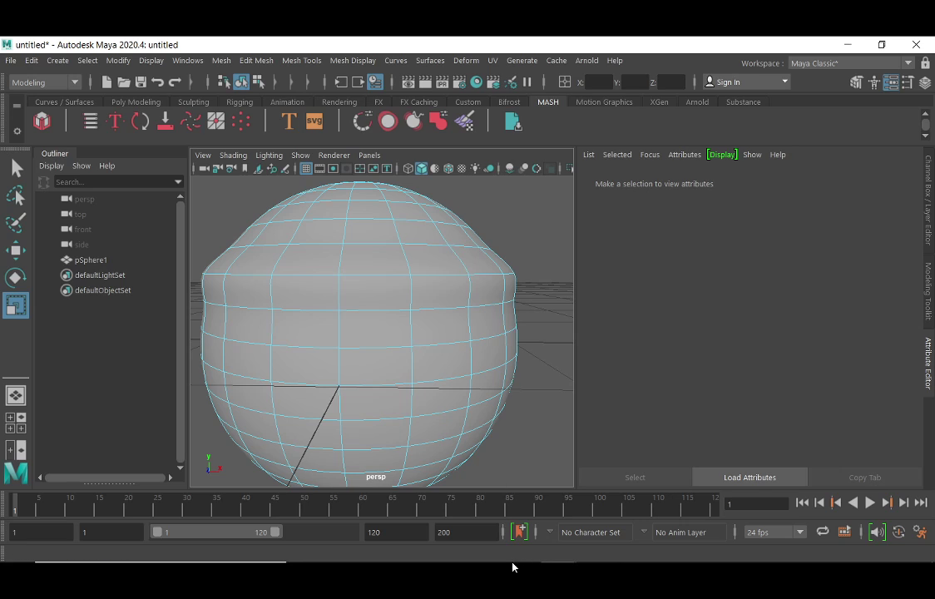
click(491, 554)
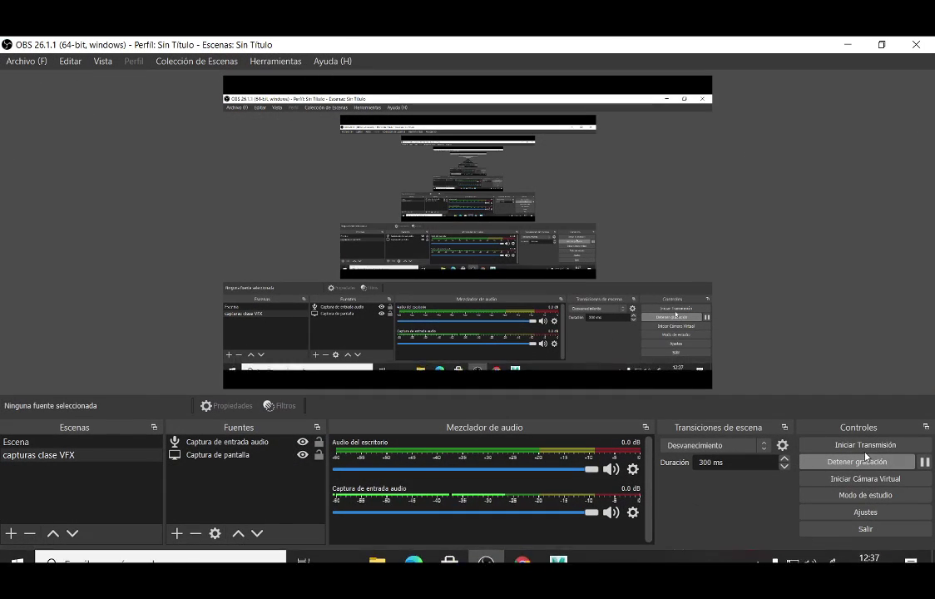